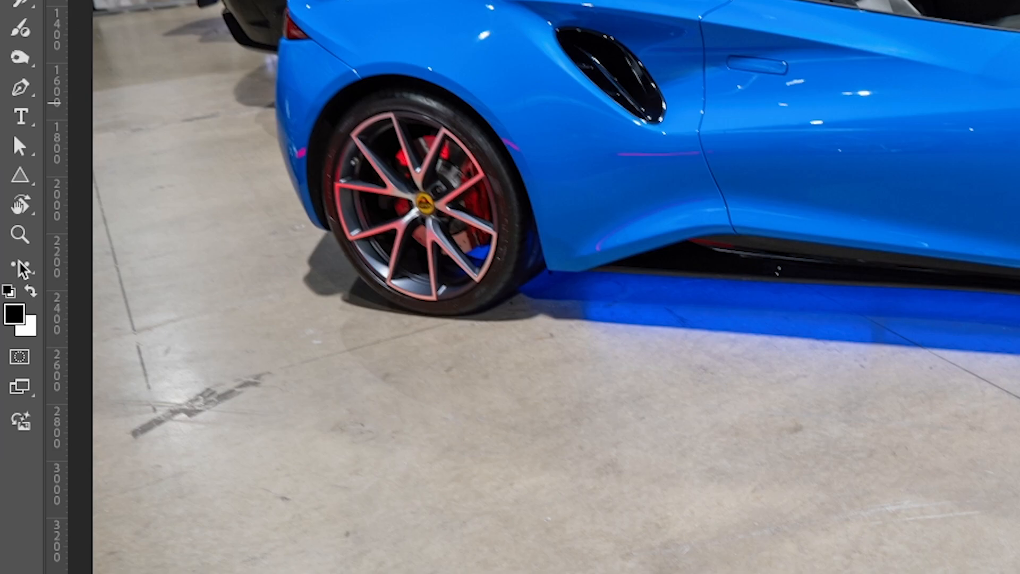
Review the tool groups listed in the toolbar customization settings without changing them.
{"action": "left_click", "coordinate": [23, 265]}
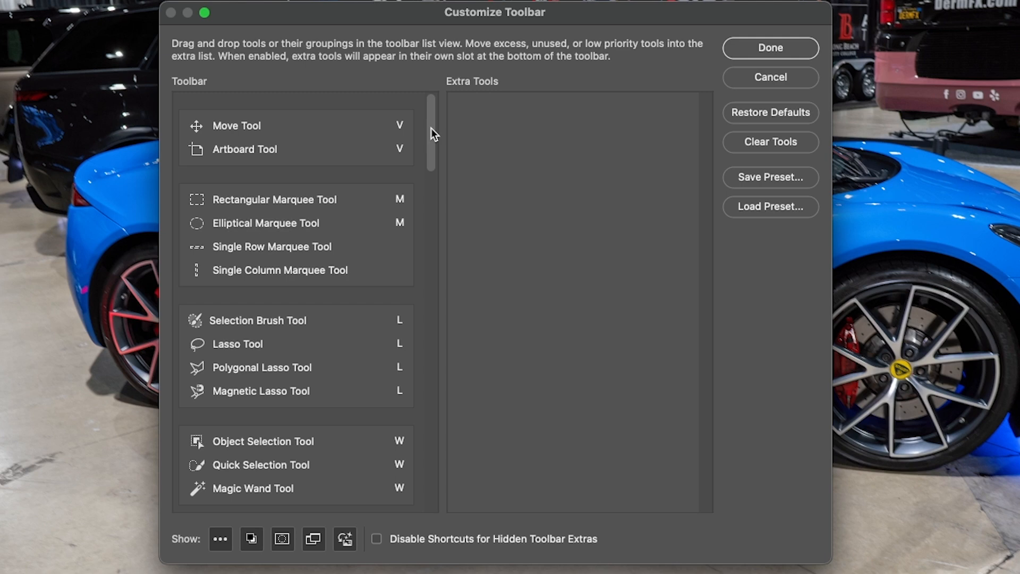
{"action": "scroll", "coordinate": [287, 247], "scroll_direction": "down", "scroll_amount": 3}
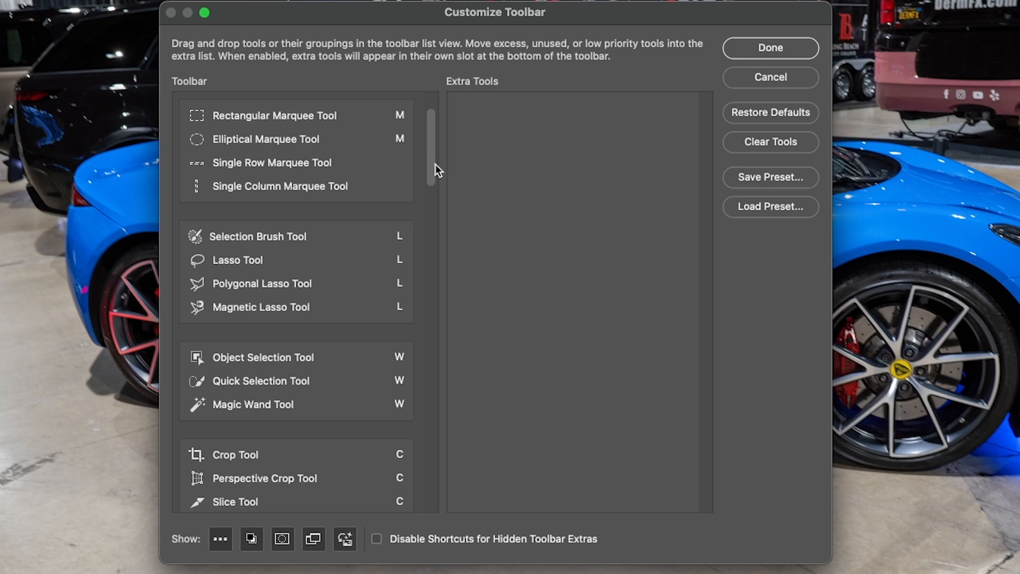
{"action": "left_click_drag", "start_coordinate": [432, 166], "coordinate": [449, 288]}
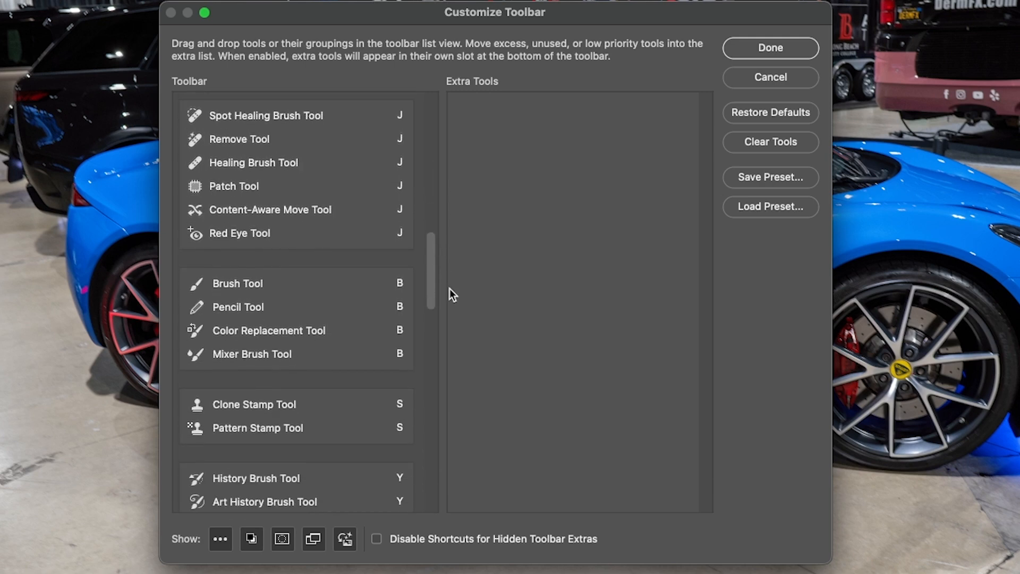
{"action": "scroll", "coordinate": [218, 333], "scroll_direction": "down", "scroll_amount": 10}
{"action": "left_click", "coordinate": [770, 47]}
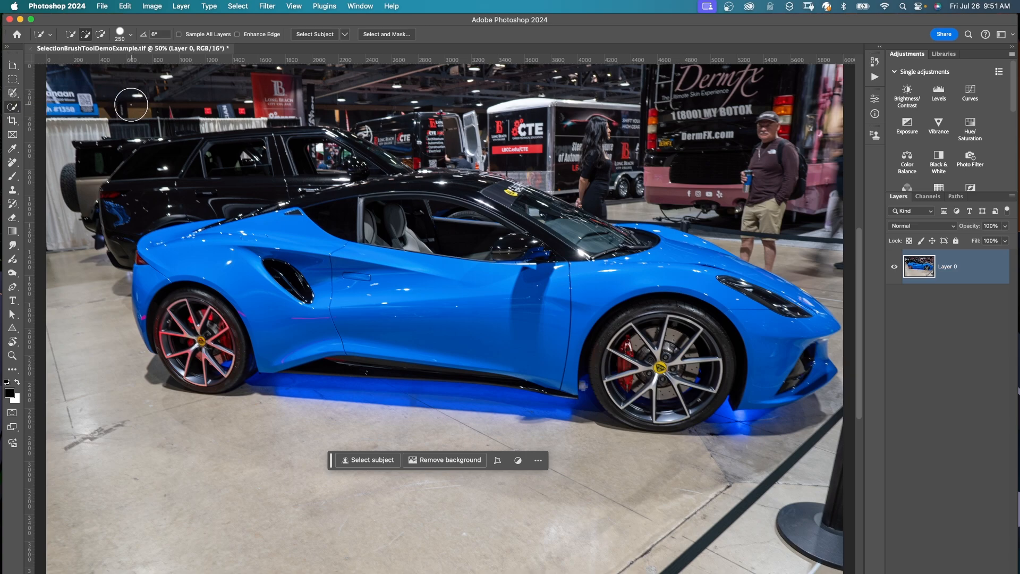
Activate the Selection Brush Tool and set its brush hardness to 22%.
{"action": "right_click", "coordinate": [11, 108]}
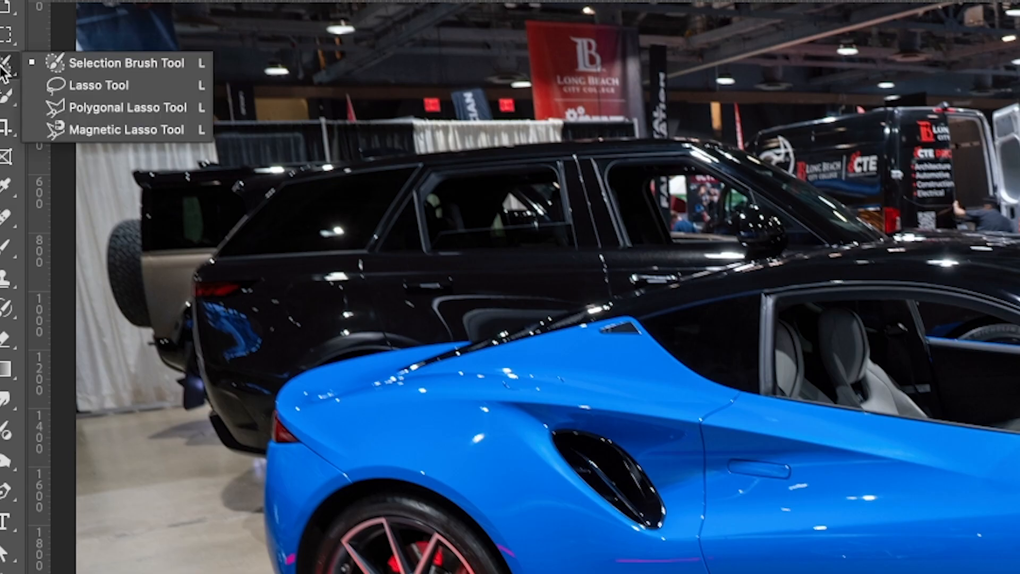
{"action": "left_click", "coordinate": [102, 65]}
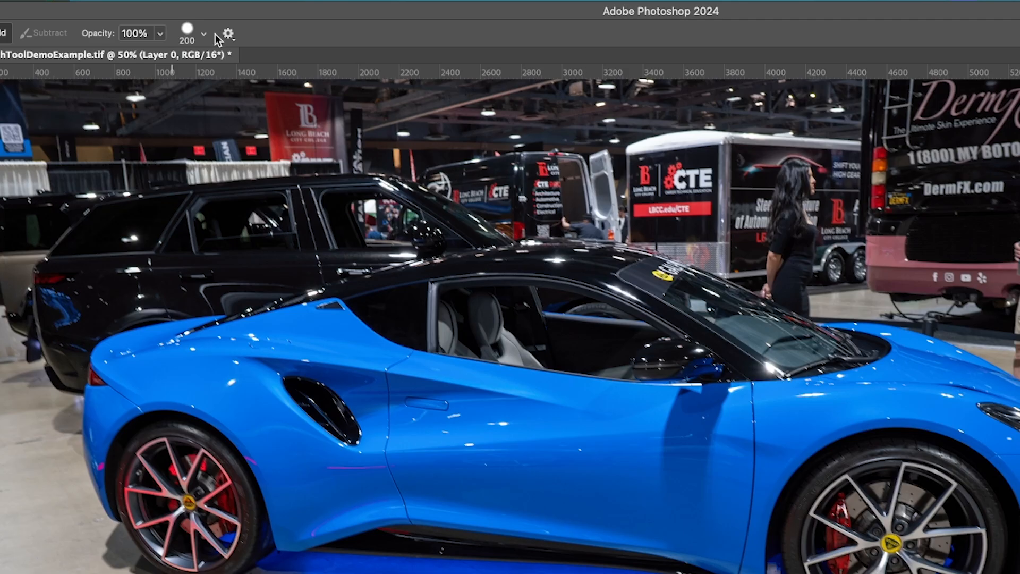
{"action": "left_click", "coordinate": [210, 35]}
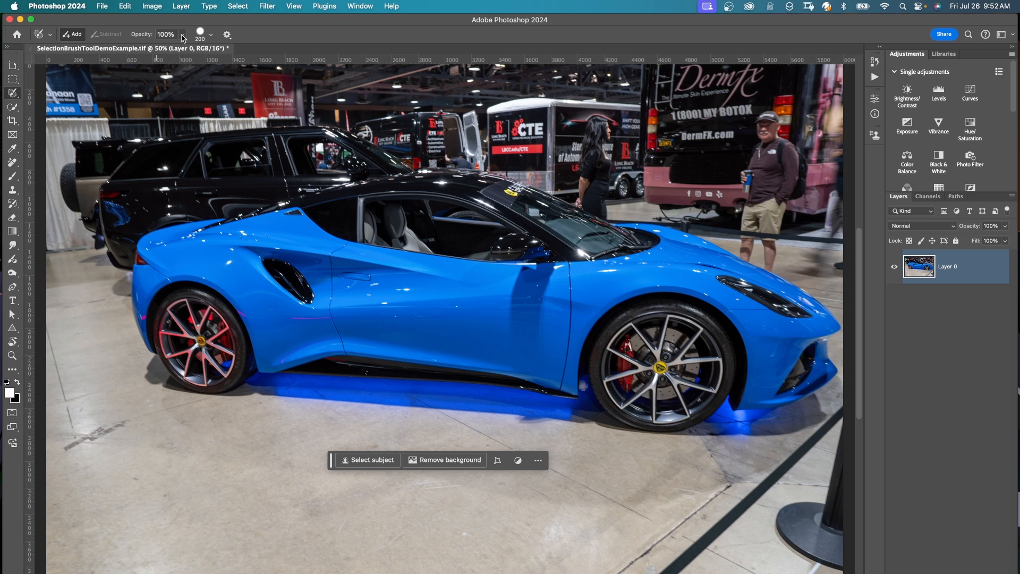
{"action": "left_click", "coordinate": [211, 34]}
{"action": "left_click", "coordinate": [173, 85]}
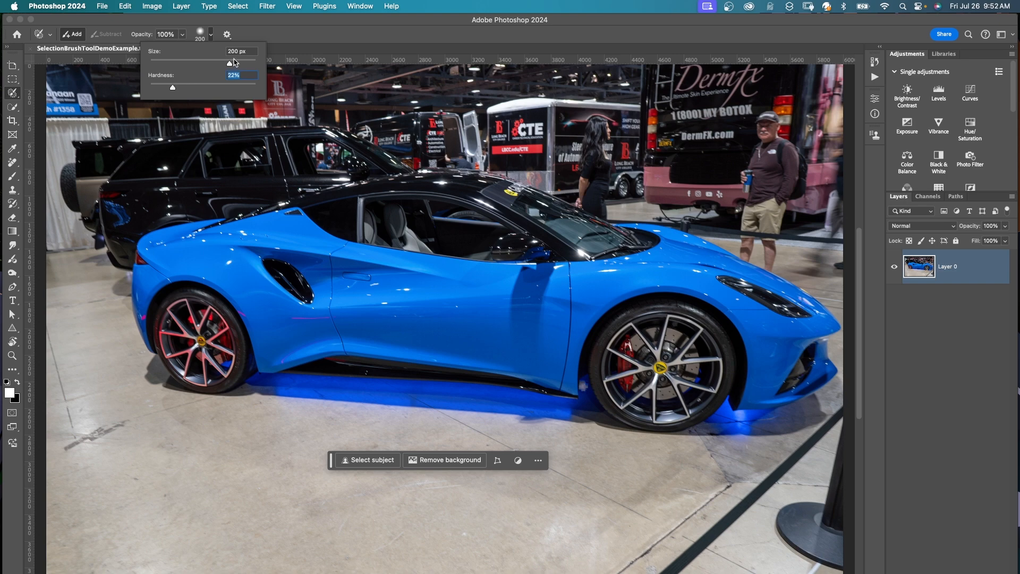
{"action": "left_click", "coordinate": [264, 38]}
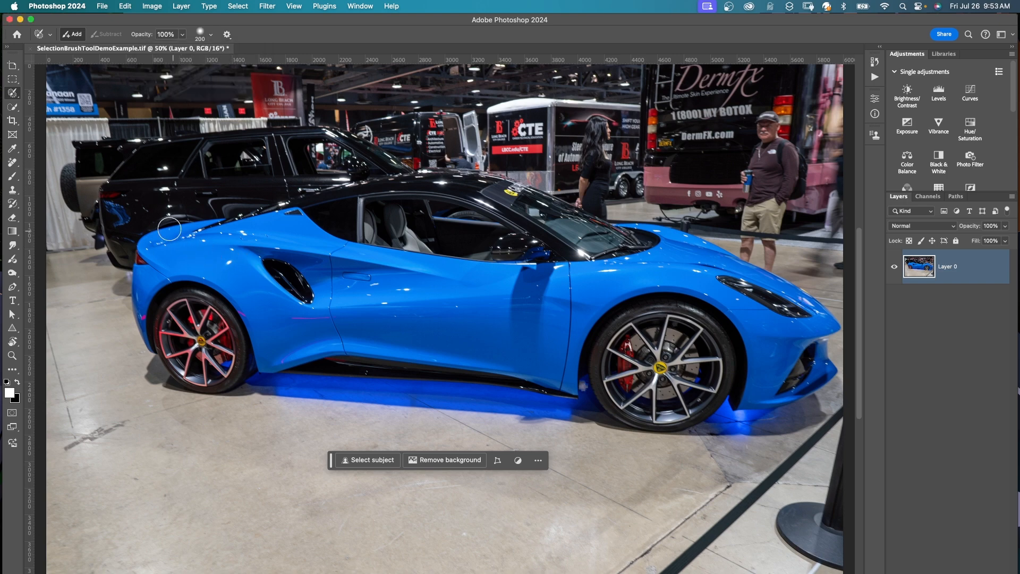
Paint a rough selection over the entire blue car with a wide margin, and inspect the overlay color option.
{"action": "mouse_move", "coordinate": [125, 213]}
{"action": "left_mouse_down"}
{"action": "mouse_move", "coordinate": [151, 192]}
{"action": "mouse_move", "coordinate": [226, 445]}
{"action": "mouse_move", "coordinate": [140, 388]}
{"action": "mouse_move", "coordinate": [107, 270]}
{"action": "left_mouse_up"}
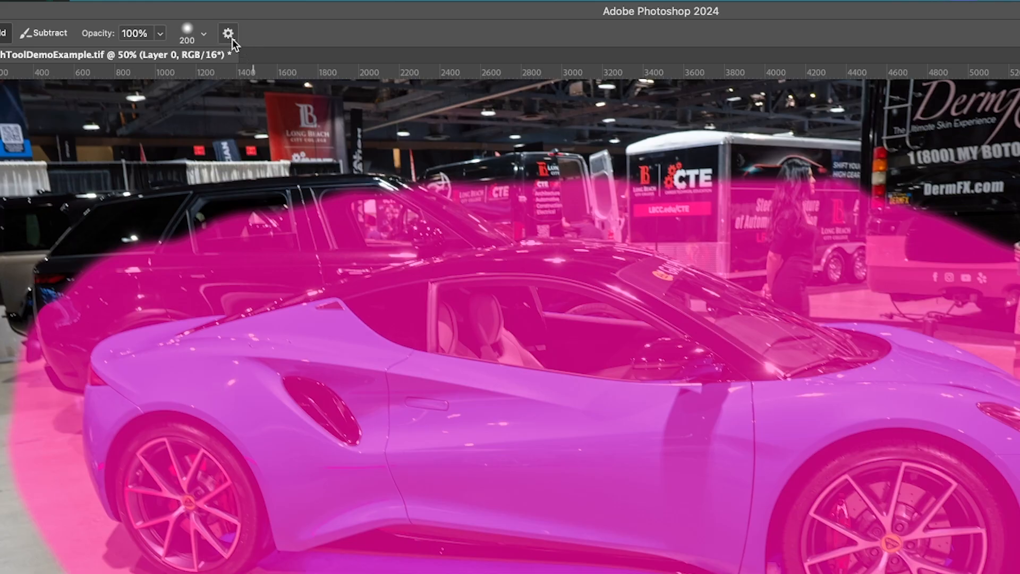
{"action": "left_click", "coordinate": [232, 39]}
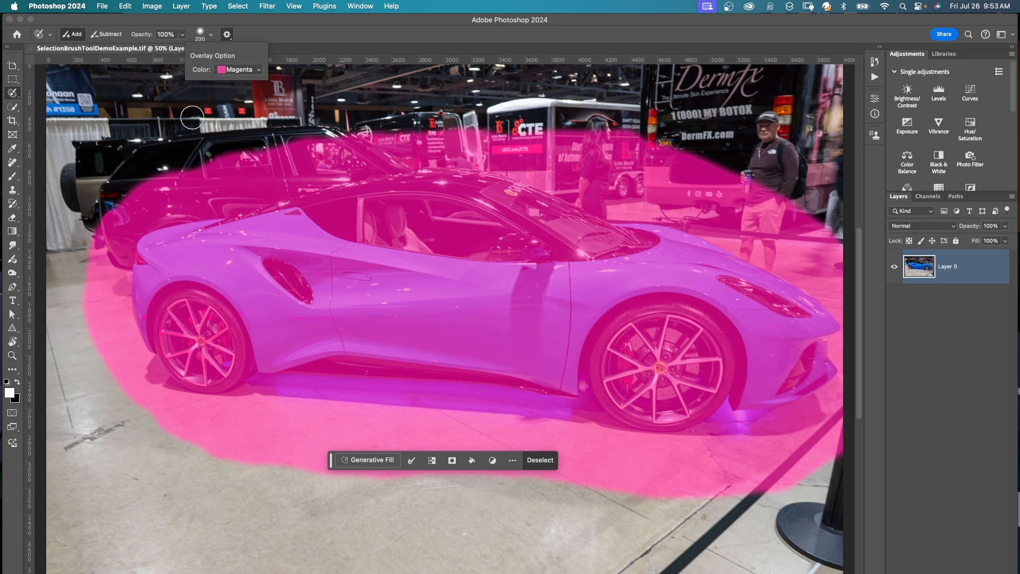
{"action": "left_click", "coordinate": [12, 79]}
{"action": "left_click", "coordinate": [12, 93]}
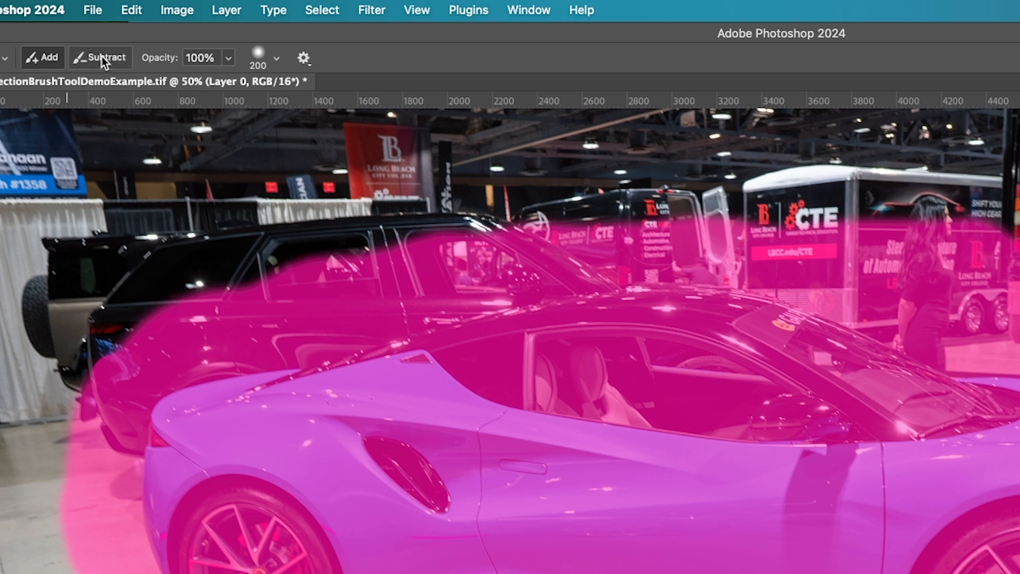
Subtract the excess background around the blue car with a 400 px selection brush and add the blue glow beneath it back.
{"action": "left_click", "coordinate": [101, 57]}
{"action": "key", "text": "bracketright"}
{"action": "key", "text": "bracketright"}
{"action": "key", "text": "bracketright"}
{"action": "key", "text": "bracketright"}
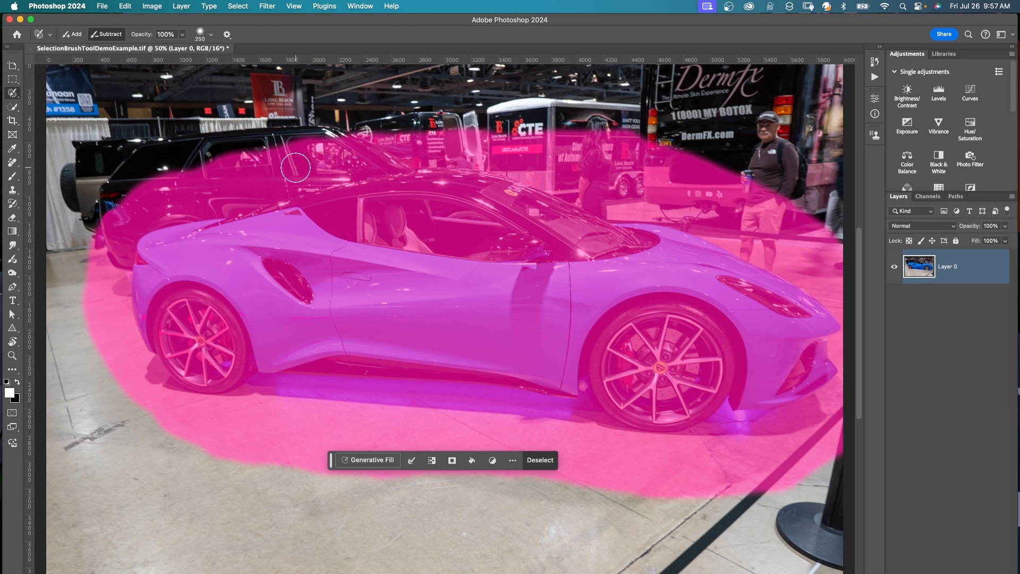
{"action": "left_click", "coordinate": [285, 154]}
{"action": "mouse_move", "coordinate": [286, 154]}
{"action": "left_mouse_down"}
{"action": "mouse_move", "coordinate": [143, 204]}
{"action": "mouse_move", "coordinate": [113, 234]}
{"action": "mouse_move", "coordinate": [104, 287]}
{"action": "mouse_move", "coordinate": [154, 409]}
{"action": "mouse_move", "coordinate": [175, 424]}
{"action": "mouse_move", "coordinate": [235, 453]}
{"action": "mouse_move", "coordinate": [366, 451]}
{"action": "mouse_move", "coordinate": [340, 414]}
{"action": "mouse_move", "coordinate": [350, 420]}
{"action": "left_mouse_up"}
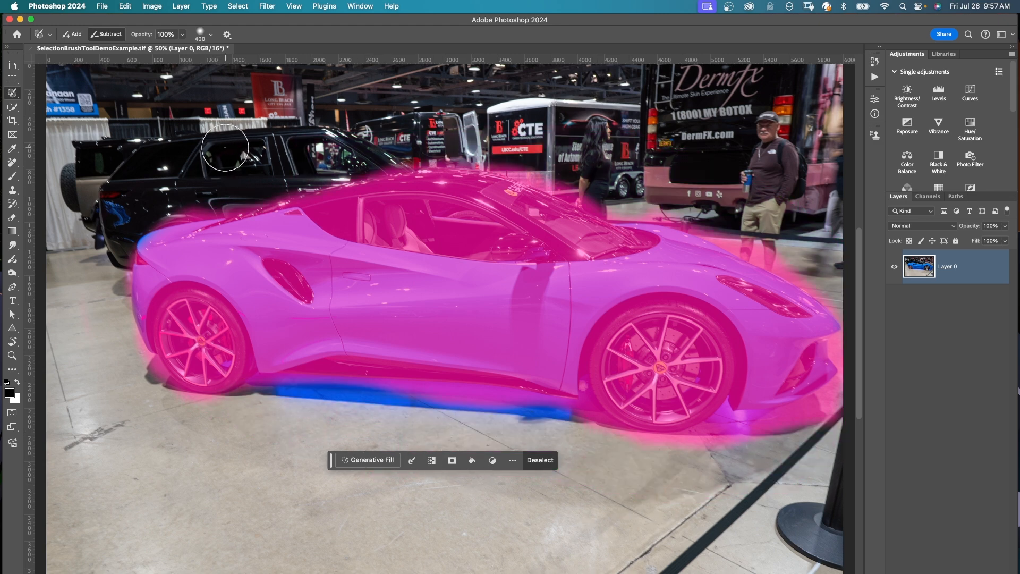
{"action": "left_click", "coordinate": [72, 34]}
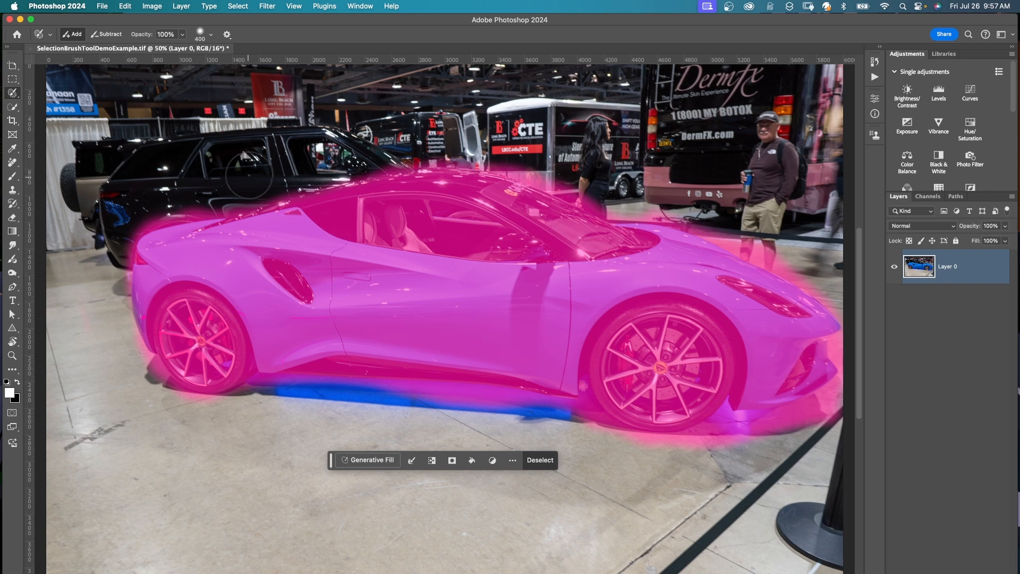
{"action": "mouse_move", "coordinate": [292, 388]}
{"action": "left_mouse_down"}
{"action": "mouse_move", "coordinate": [483, 394]}
{"action": "mouse_move", "coordinate": [555, 408]}
{"action": "left_mouse_up"}
Invert the selection and copy the background around the blue car to a new layer.
{"action": "left_click", "coordinate": [237, 6]}
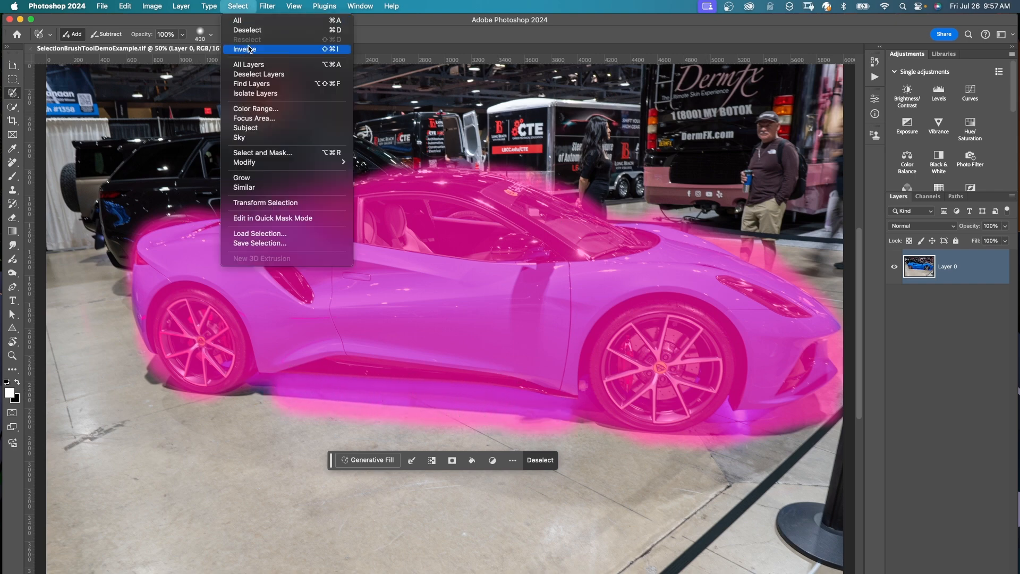
{"action": "left_click", "coordinate": [247, 49]}
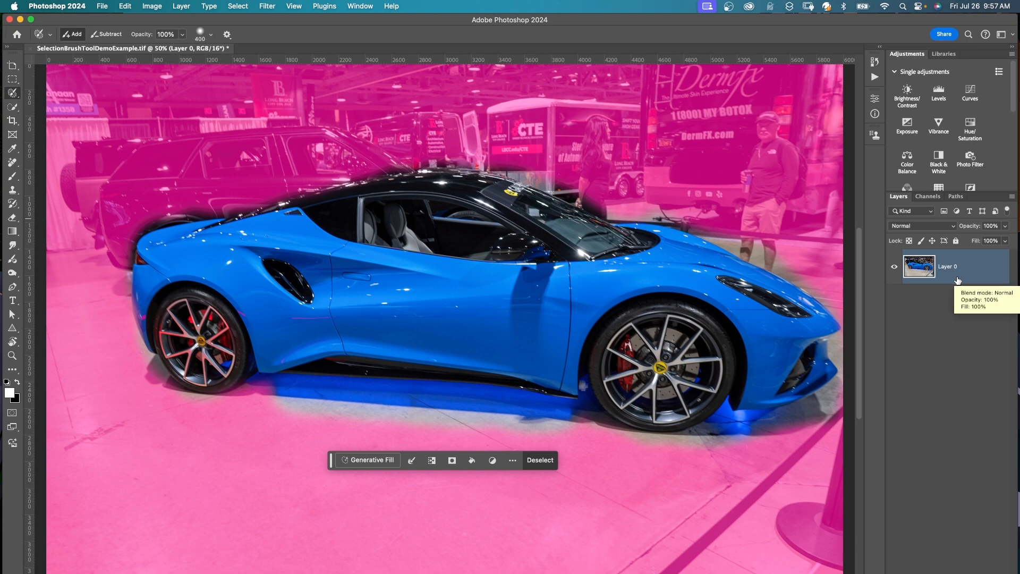
{"action": "key", "text": "super+j"}
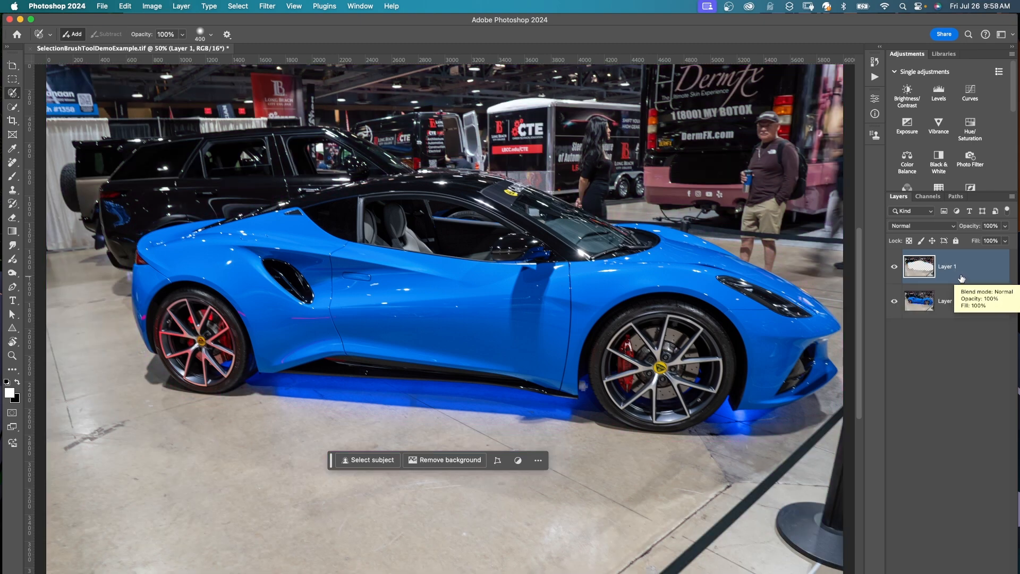
Set the copied background layer's blend mode to Multiply and its opacity to 87%.
{"action": "left_click", "coordinate": [942, 227]}
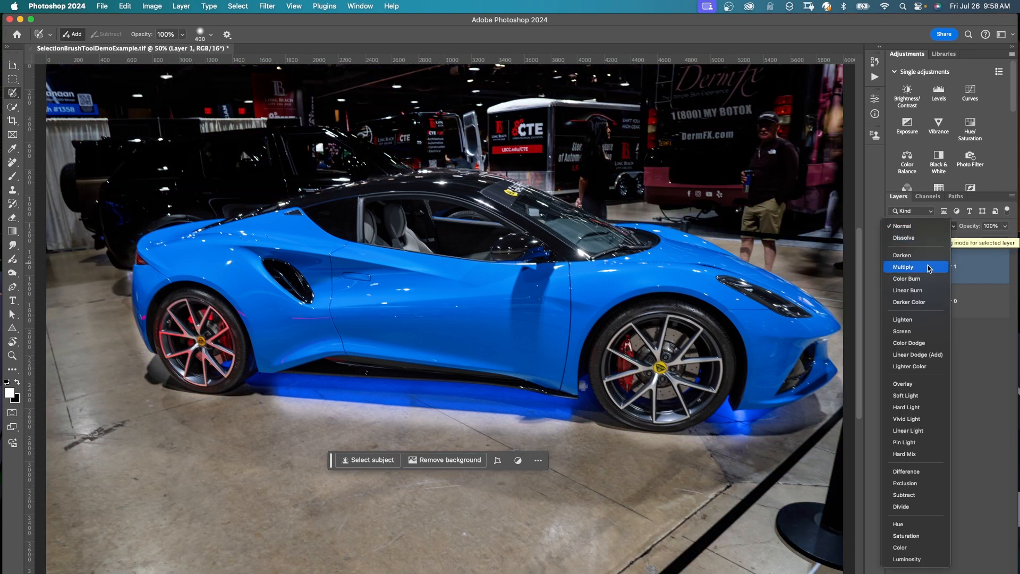
{"action": "left_click", "coordinate": [929, 267]}
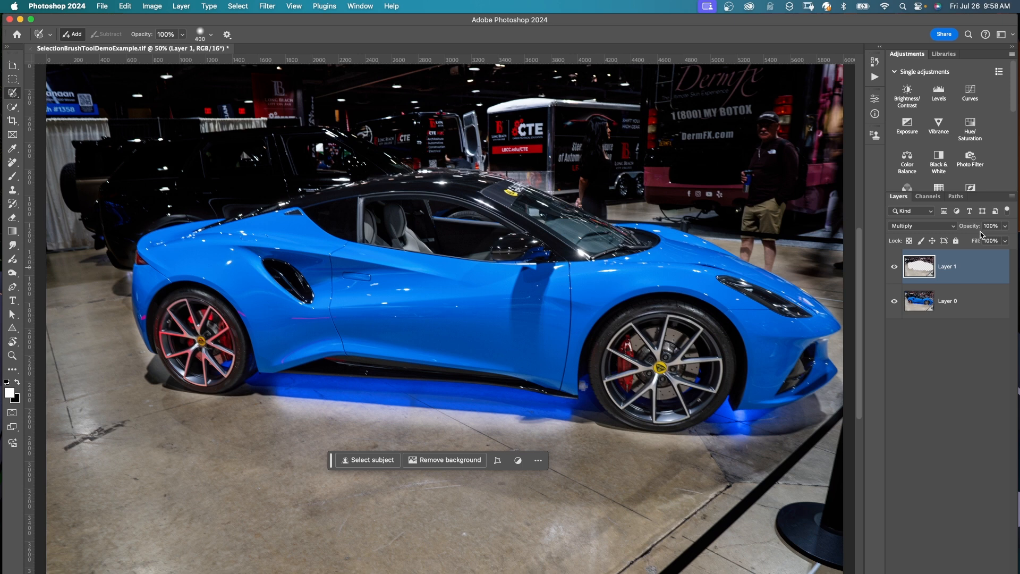
{"action": "left_click", "coordinate": [1004, 226]}
{"action": "left_click_drag", "start_coordinate": [1005, 239], "coordinate": [1004, 239]}
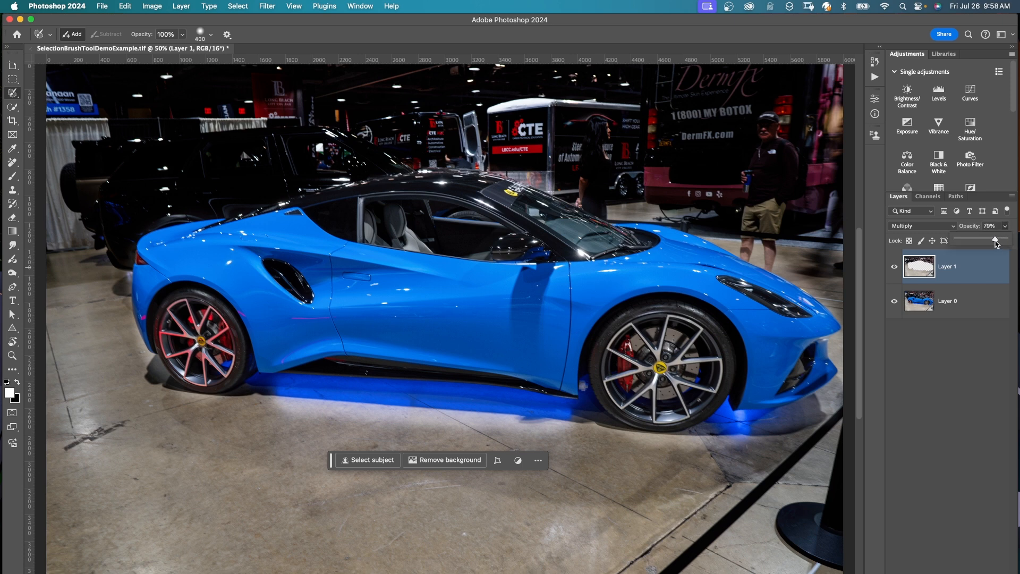
{"action": "left_click", "coordinate": [983, 360]}
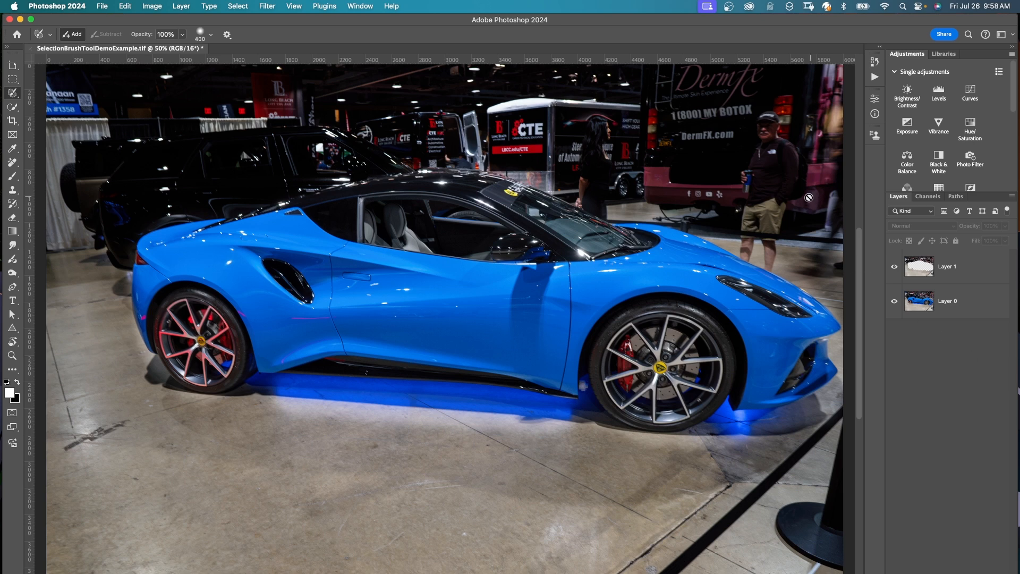
Paint a selection over the man standing behind the car's hood with a 250 px selection brush.
{"action": "left_click", "coordinate": [768, 128]}
{"action": "key", "text": "bracketleft"}
{"action": "key", "text": "bracketleft"}
{"action": "mouse_move", "coordinate": [771, 128]}
{"action": "left_mouse_down"}
{"action": "mouse_move", "coordinate": [764, 256]}
{"action": "mouse_move", "coordinate": [788, 163]}
{"action": "mouse_move", "coordinate": [774, 127]}
{"action": "left_mouse_up"}
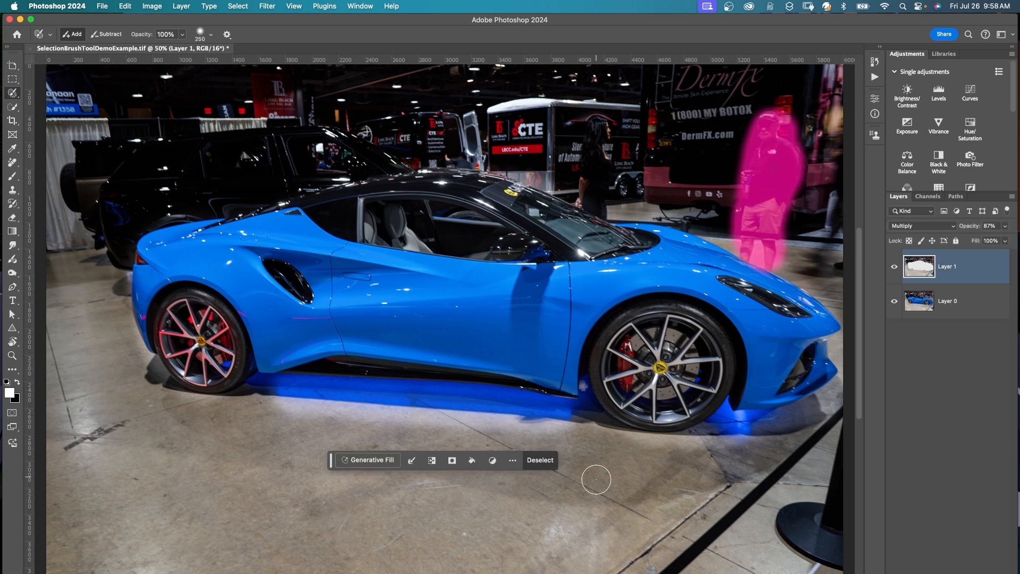
Run Generative Fill with an empty prompt to remove the selected man, and browse the generated variations.
{"action": "left_click", "coordinate": [377, 465]}
{"action": "left_click", "coordinate": [572, 459]}
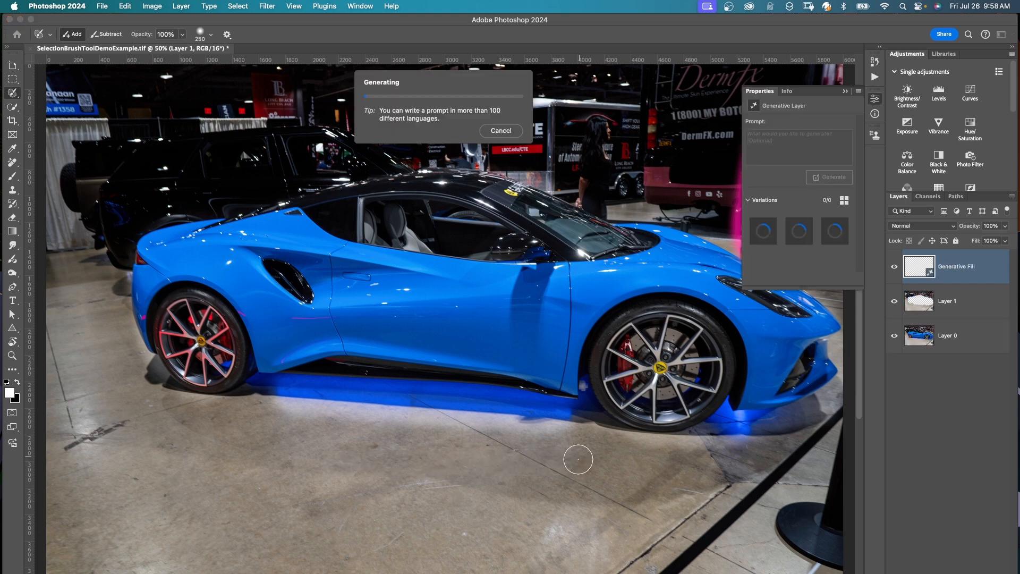
{"action": "left_click", "coordinate": [432, 461]}
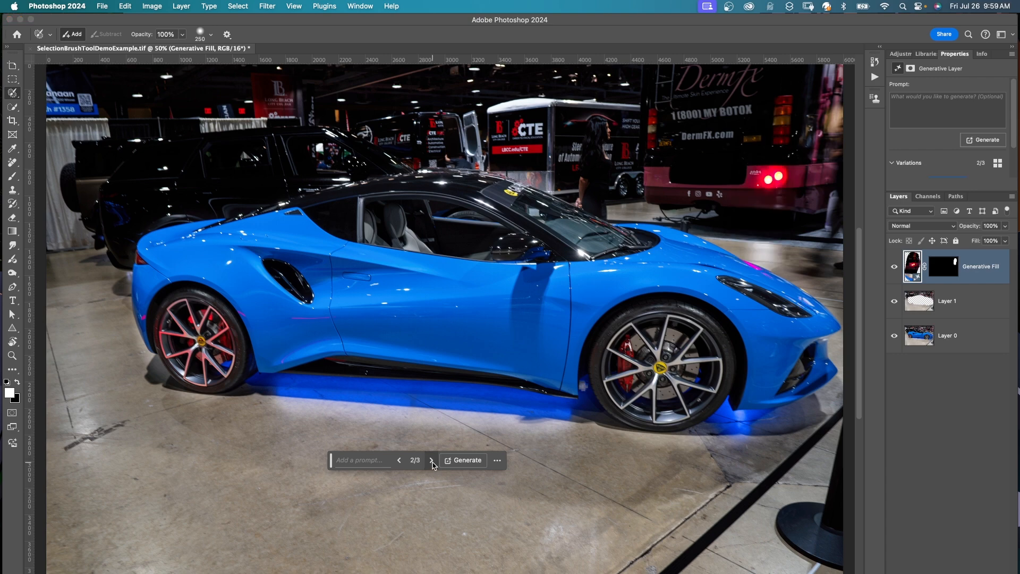
{"action": "left_click", "coordinate": [432, 461]}
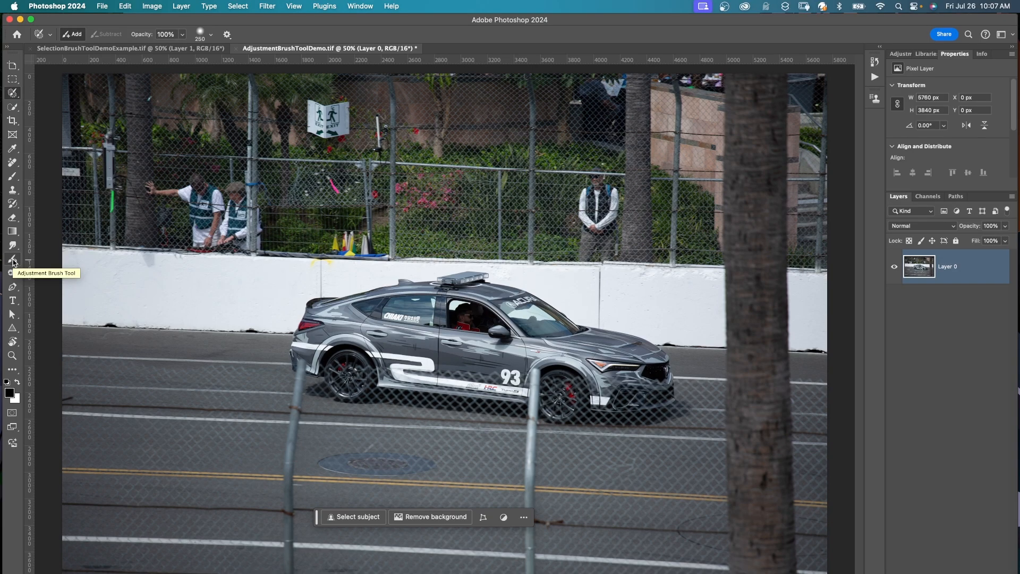
Paint a Brightness/Contrast adjustment across the gray race car with the Adjustment Brush Tool, using brightness 47 and contrast 24.
{"action": "left_click", "coordinate": [13, 261]}
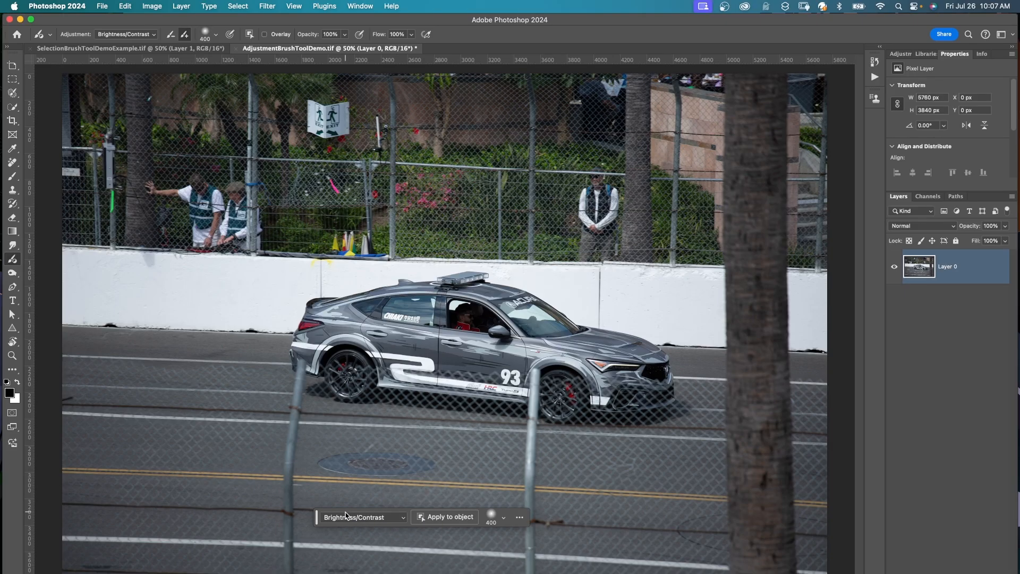
{"action": "left_click_drag", "start_coordinate": [343, 328], "coordinate": [370, 328]}
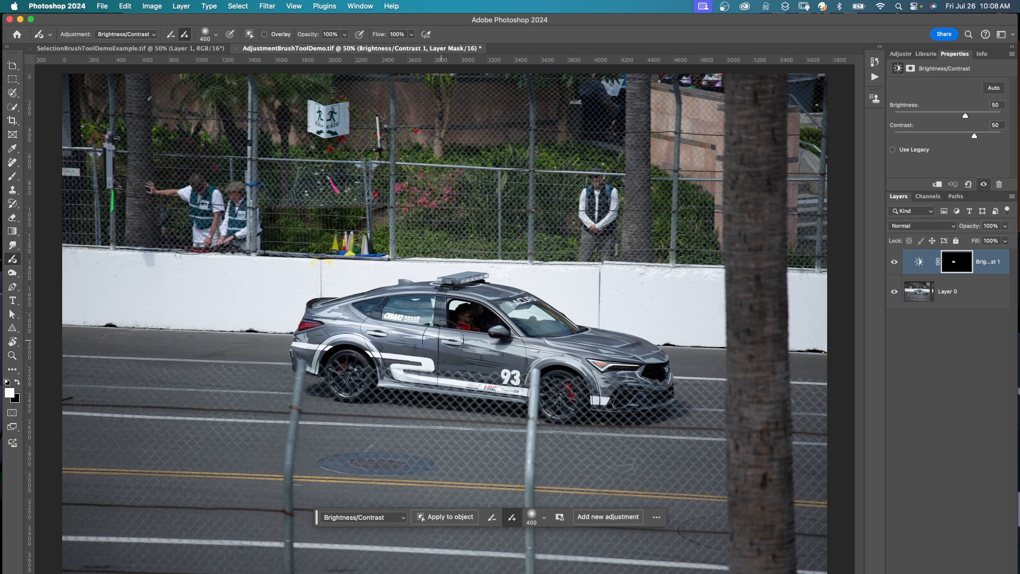
{"action": "mouse_move", "coordinate": [443, 340]}
{"action": "left_mouse_down"}
{"action": "mouse_move", "coordinate": [344, 317]}
{"action": "mouse_move", "coordinate": [589, 351]}
{"action": "mouse_move", "coordinate": [574, 350]}
{"action": "mouse_move", "coordinate": [589, 372]}
{"action": "left_mouse_up"}
{"action": "mouse_move", "coordinate": [973, 136]}
{"action": "left_mouse_down"}
{"action": "mouse_move", "coordinate": [946, 137]}
{"action": "mouse_move", "coordinate": [960, 136]}
{"action": "mouse_move", "coordinate": [944, 115]}
{"action": "mouse_move", "coordinate": [964, 115]}
{"action": "left_mouse_up"}
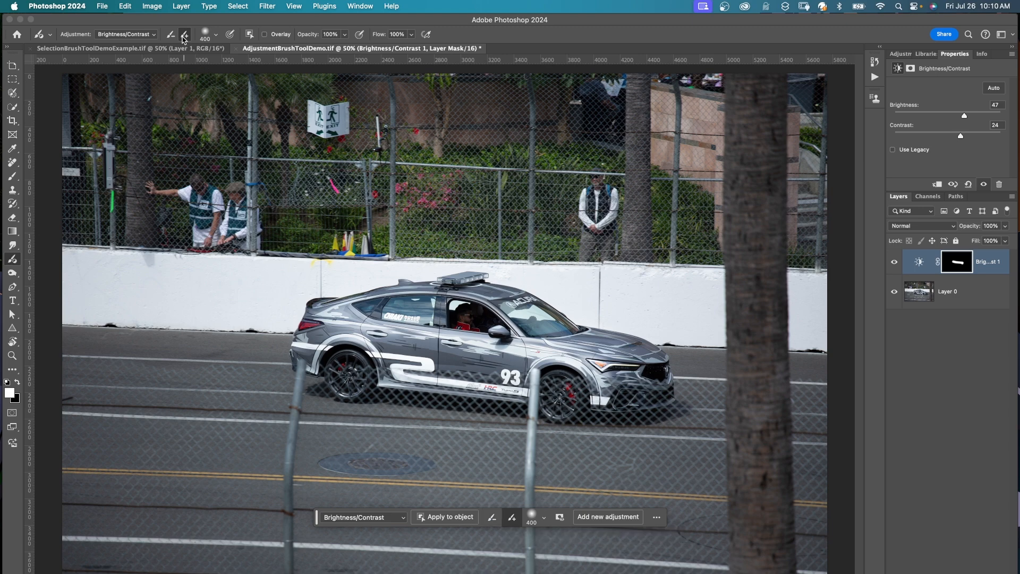
Apply the Brightness/Contrast adjustment to the whole gray car as an object and raise its brightness slightly.
{"action": "left_click", "coordinate": [440, 519]}
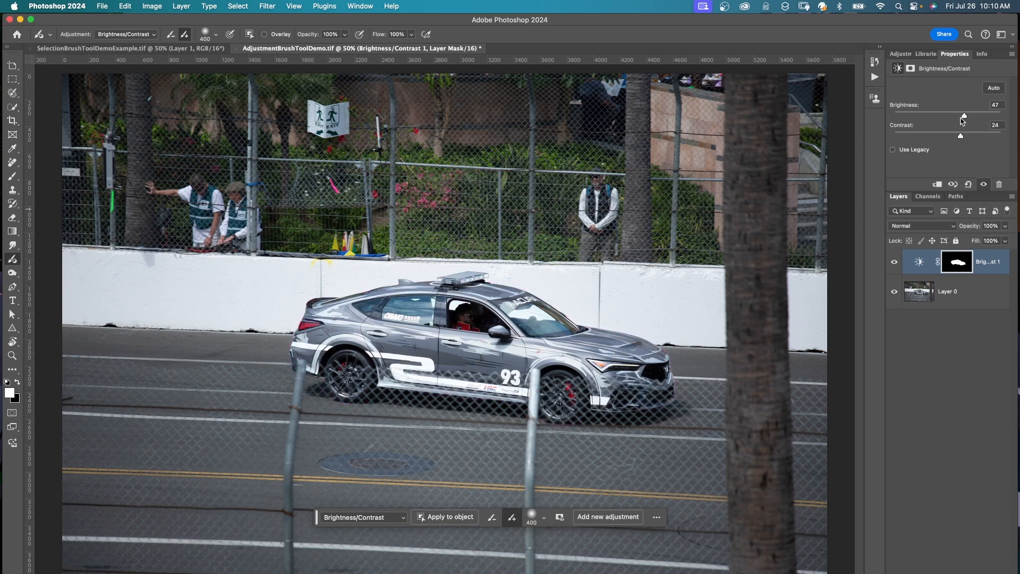
{"action": "mouse_move", "coordinate": [964, 115]}
{"action": "left_mouse_down"}
{"action": "mouse_move", "coordinate": [950, 136]}
{"action": "mouse_move", "coordinate": [969, 117]}
{"action": "left_mouse_up"}
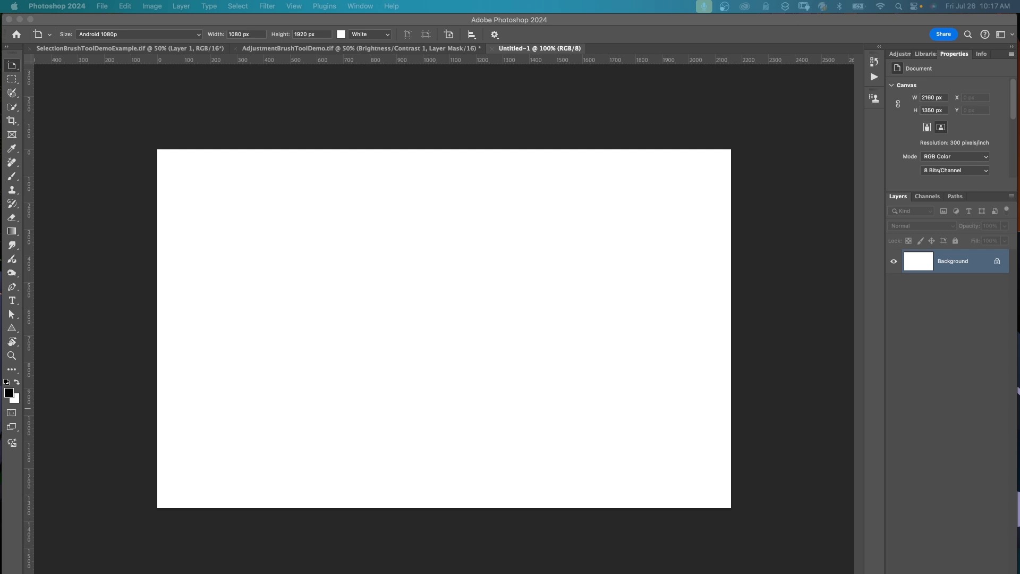
Set up image generation with the prompt "overlooking beach with rocks and sand with mountains in the distance" and content type Photo.
{"action": "left_click", "coordinate": [14, 446]}
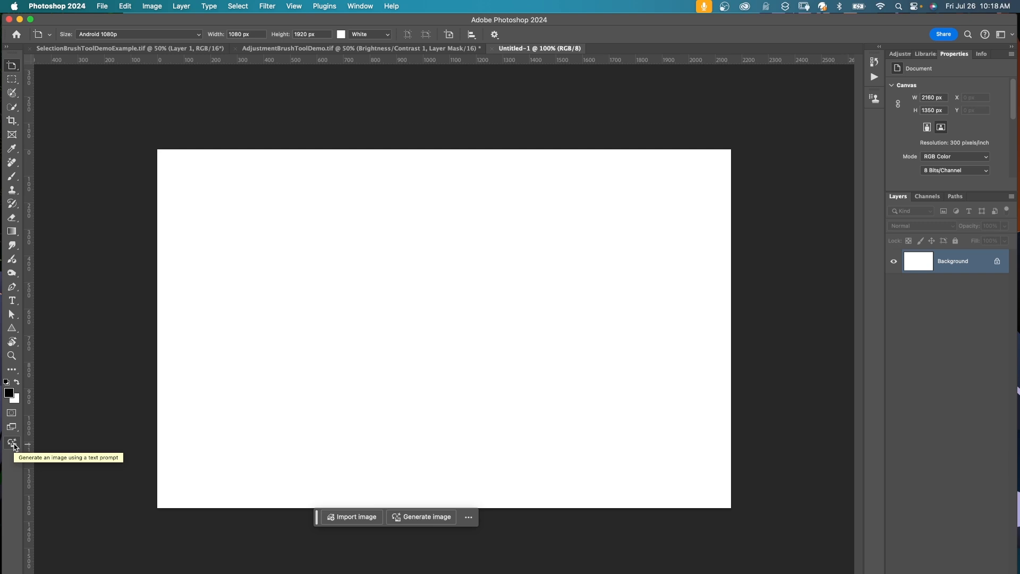
{"action": "left_click", "coordinate": [425, 516]}
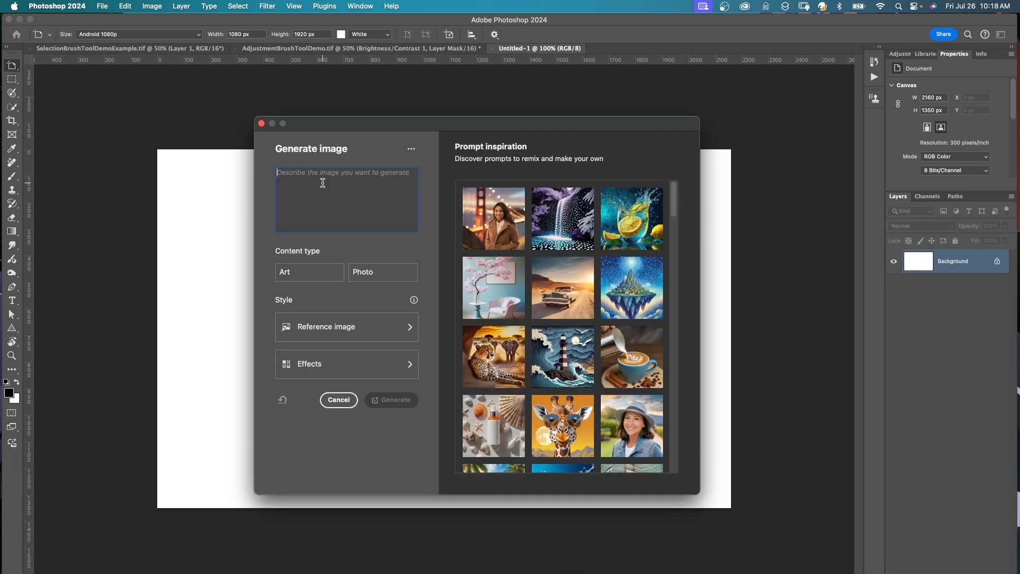
{"action": "type", "text": "overlooking beach with rocks and sand with mountains in the distance"}
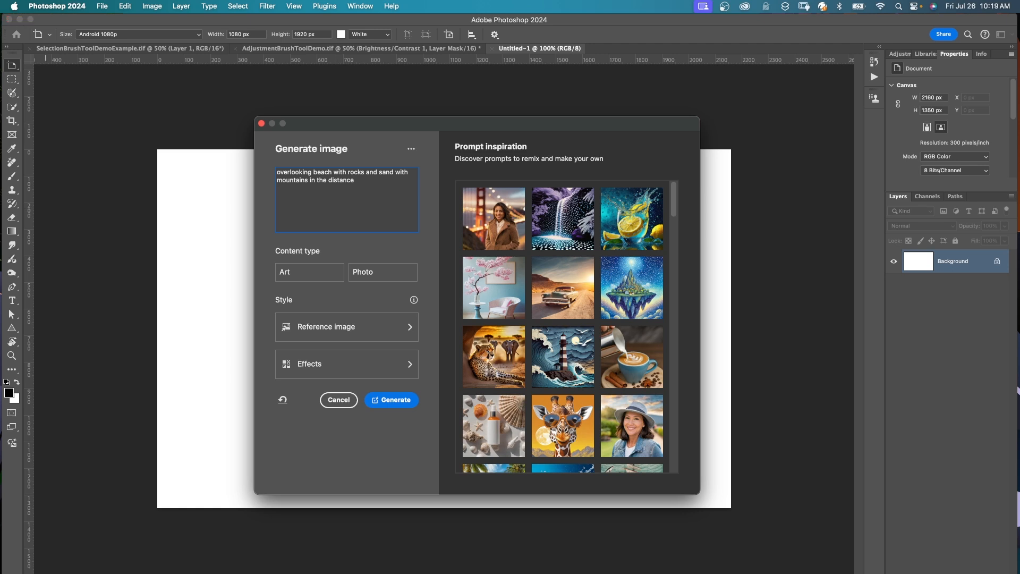
{"action": "left_click", "coordinate": [391, 276]}
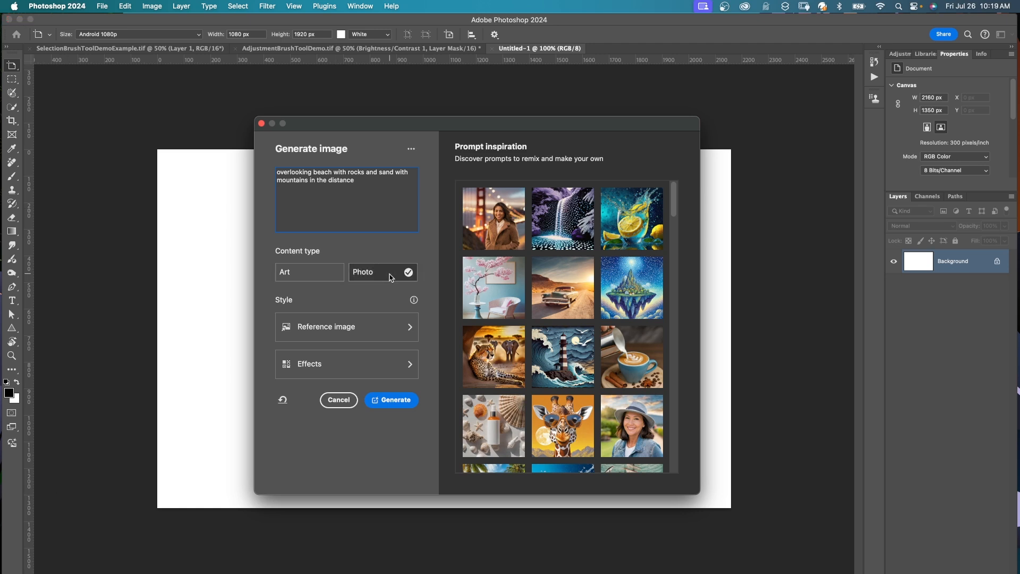
Load "Generate Image / W reference demo.tif" as the style reference image for the generation.
{"action": "left_click", "coordinate": [409, 329]}
{"action": "left_click", "coordinate": [599, 197]}
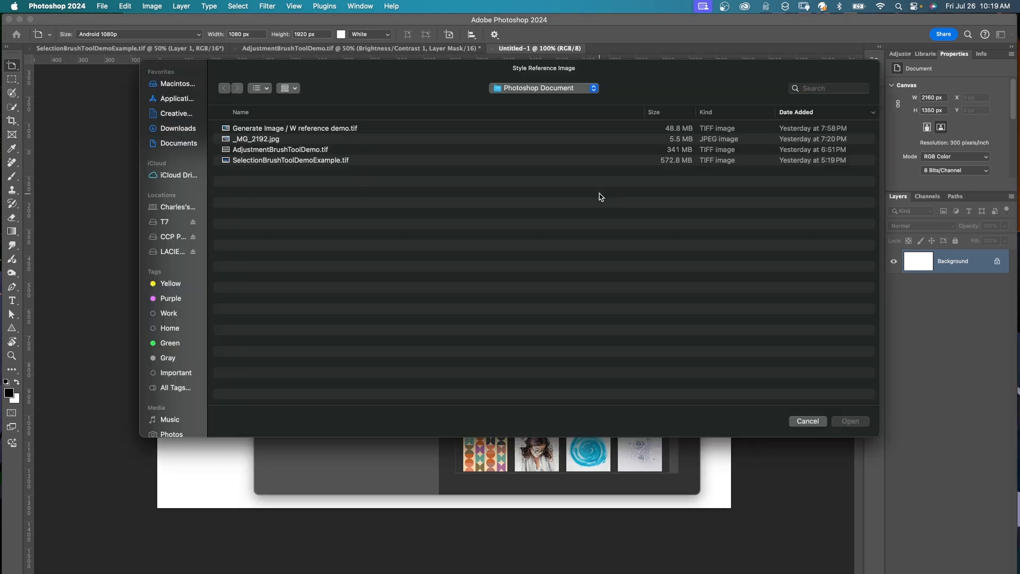
{"action": "left_click", "coordinate": [307, 128]}
{"action": "left_click", "coordinate": [844, 421]}
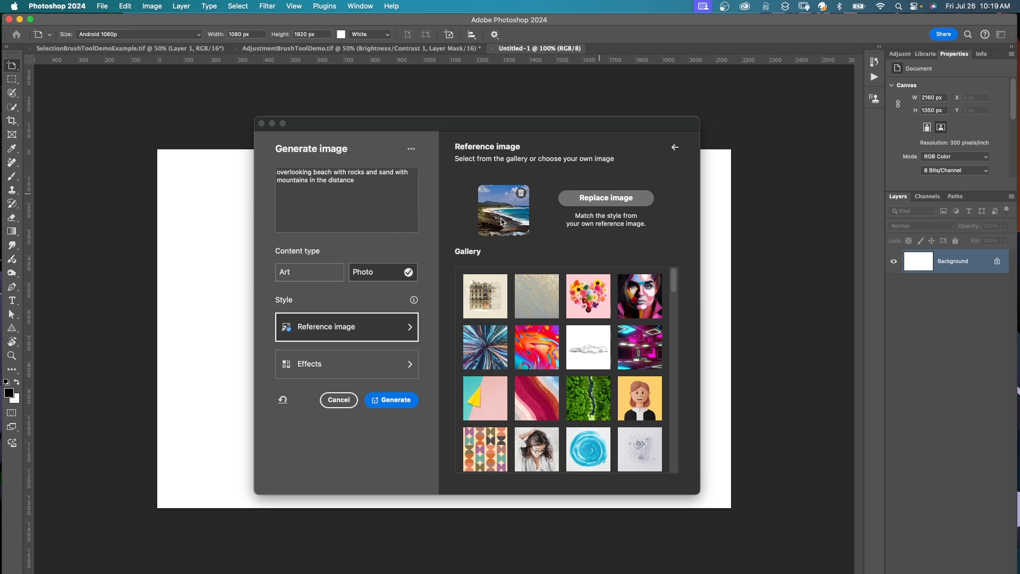
Generate the beach image on the blank canvas and switch to its second variation.
{"action": "left_click", "coordinate": [392, 400]}
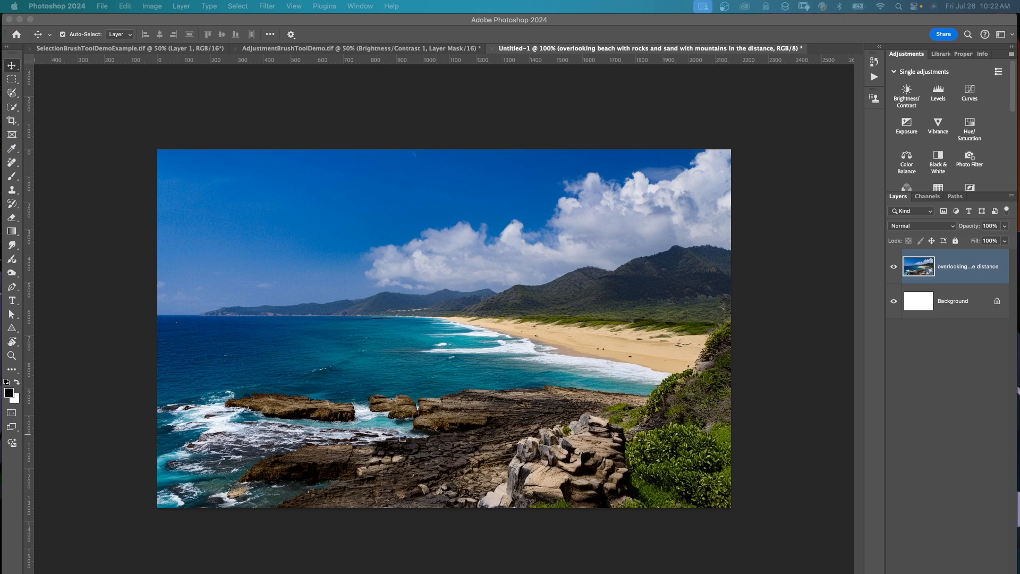
{"action": "left_click", "coordinate": [401, 530]}
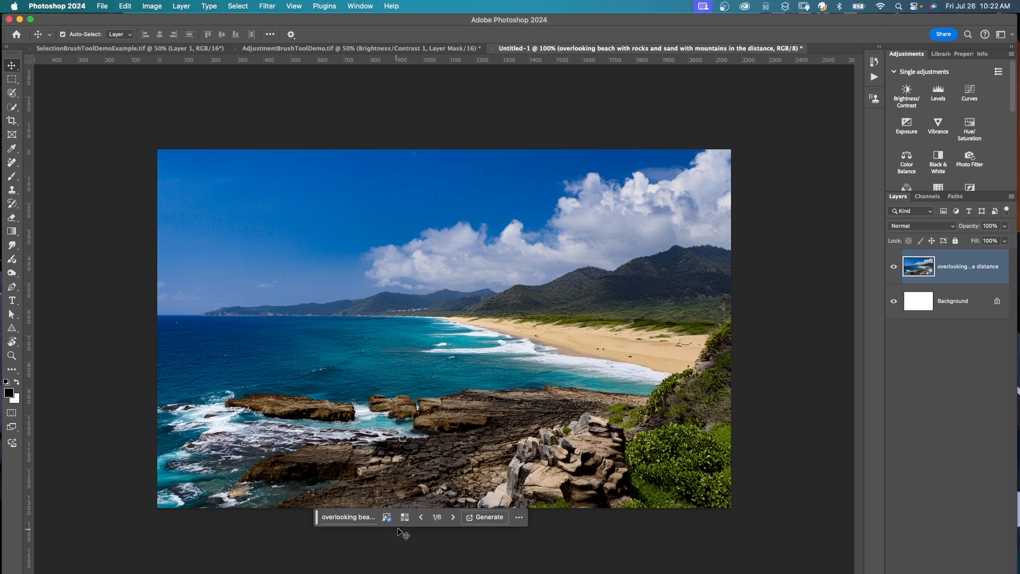
{"action": "left_click", "coordinate": [453, 518]}
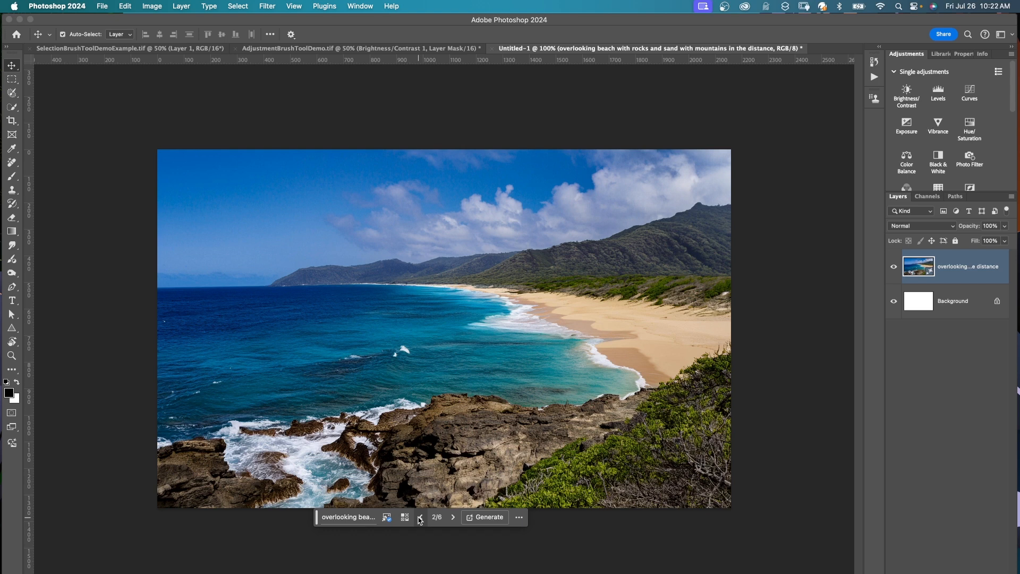
Paint a selection across the open water below the horizon with a 175 px Selection Brush.
{"action": "left_click", "coordinate": [13, 94]}
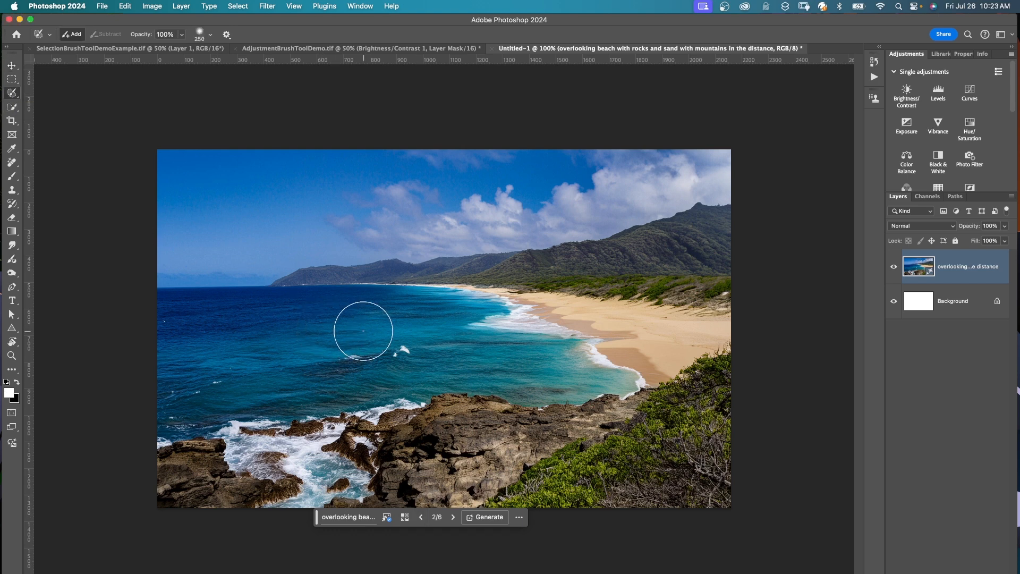
{"action": "key", "text": "bracketleft"}
{"action": "key", "text": "bracketleft"}
{"action": "left_click_drag", "start_coordinate": [223, 321], "coordinate": [385, 329]}
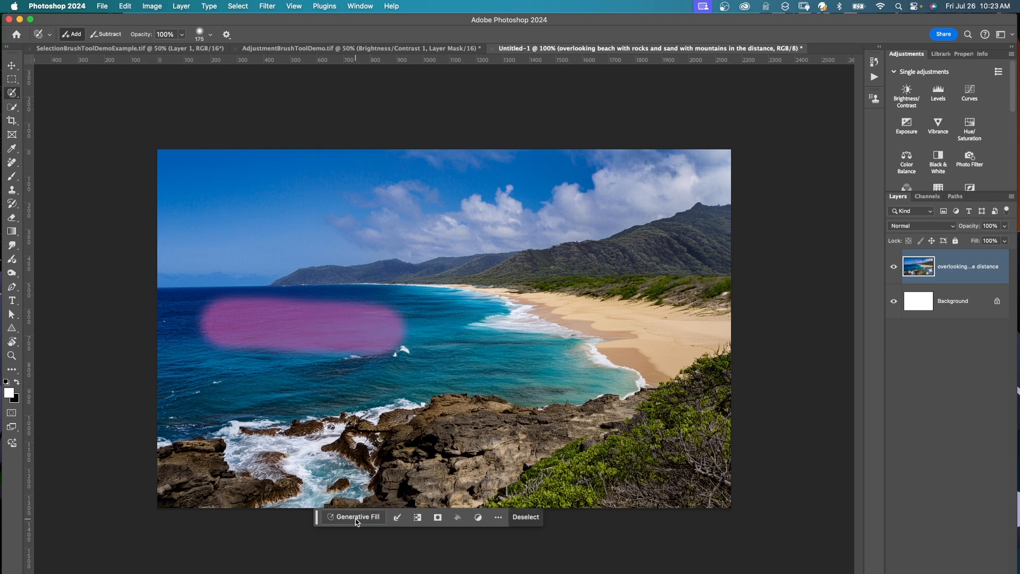
Run Generative Fill on the selected water with the prompt "boats on the water".
{"action": "left_click", "coordinate": [357, 519]}
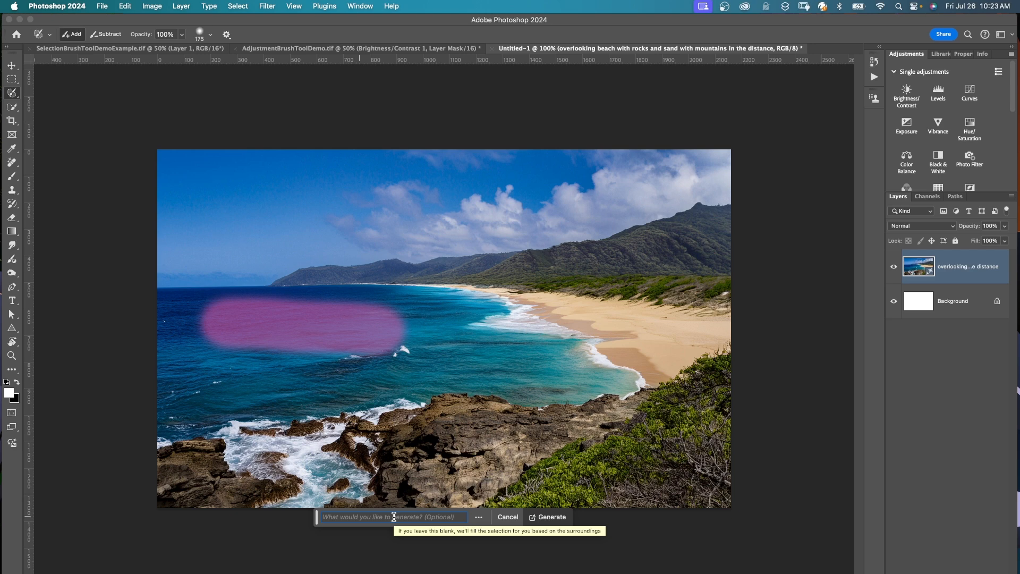
{"action": "type", "text": "boats on the water"}
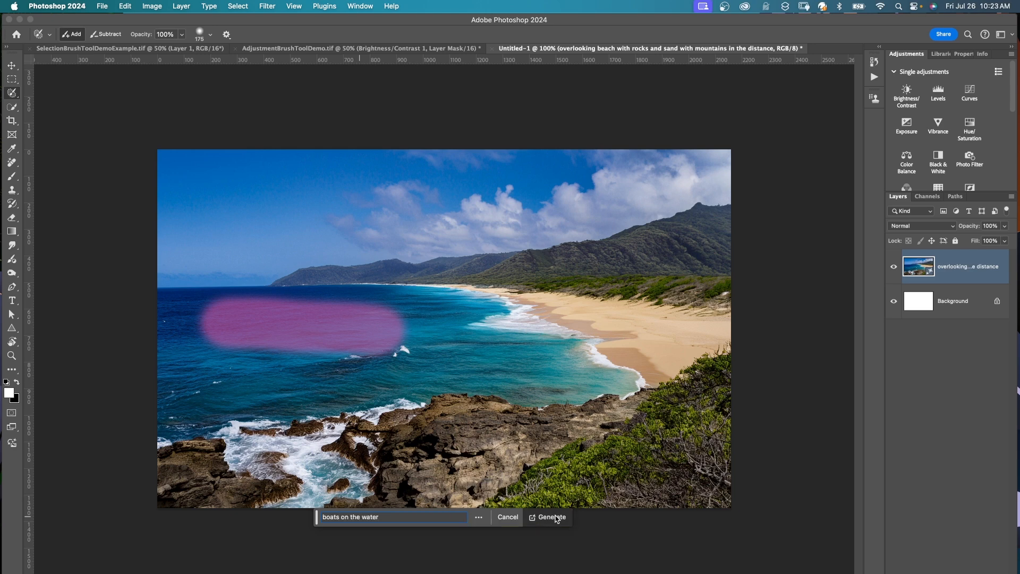
{"action": "left_click", "coordinate": [553, 518]}
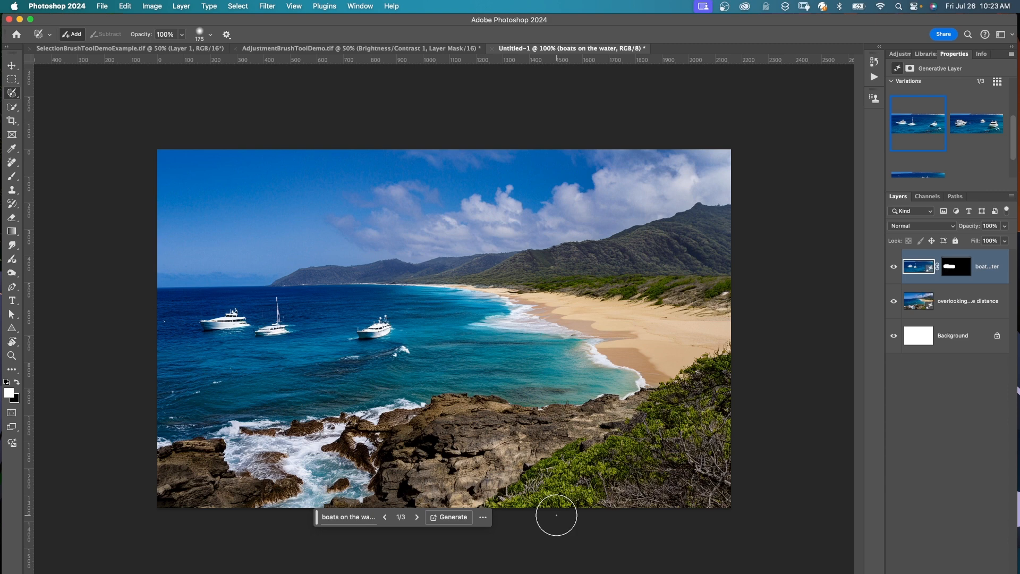
Browse the three generated boat variations and return to the first one.
{"action": "left_click", "coordinate": [417, 517]}
{"action": "left_click", "coordinate": [417, 517]}
{"action": "left_click", "coordinate": [417, 516]}
{"action": "left_click", "coordinate": [417, 517]}
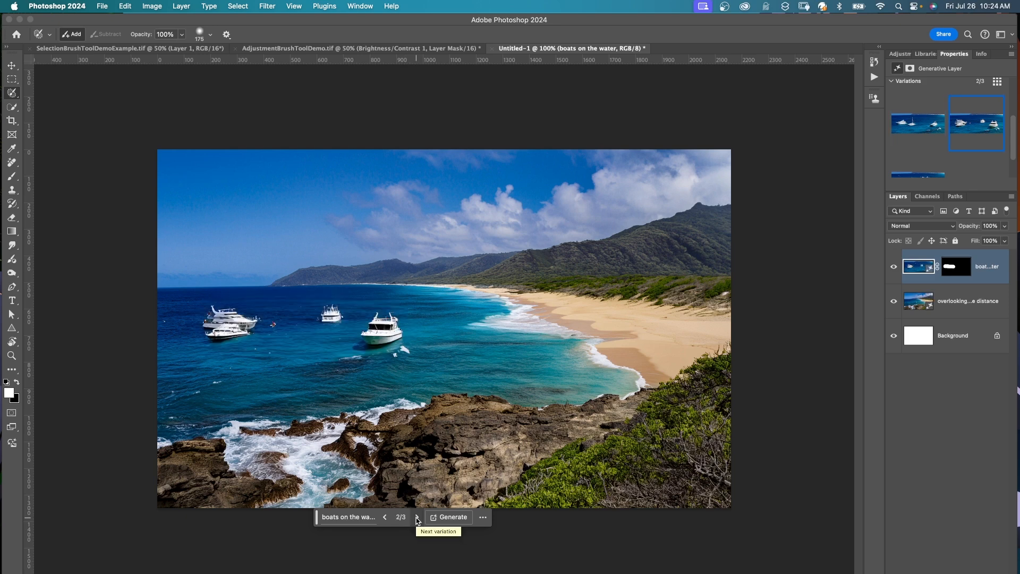
{"action": "left_click", "coordinate": [417, 517]}
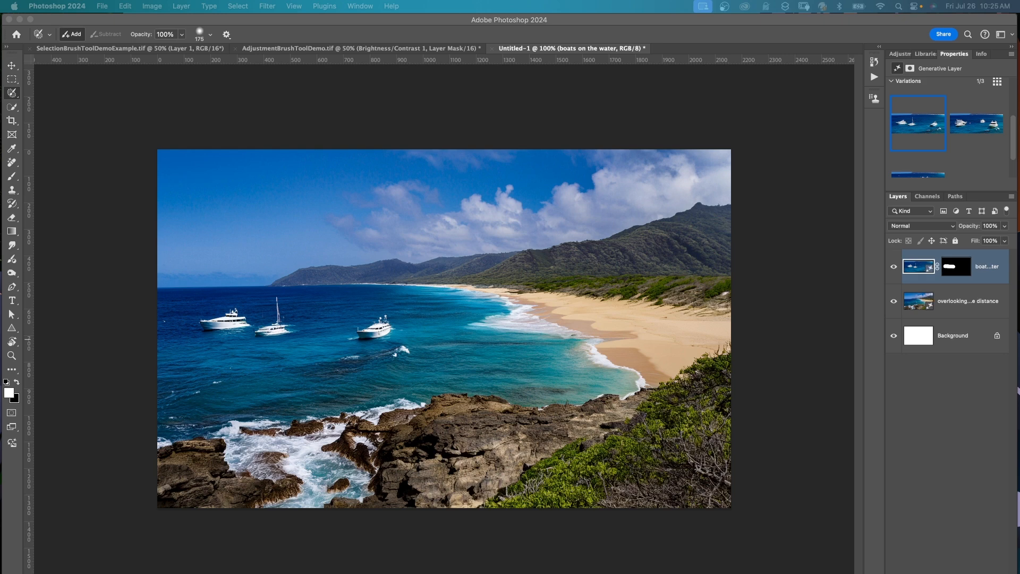
Try flipping the boats layer horizontally and vertically with Free Transform, reversing each flip before committing.
{"action": "left_click", "coordinate": [987, 277]}
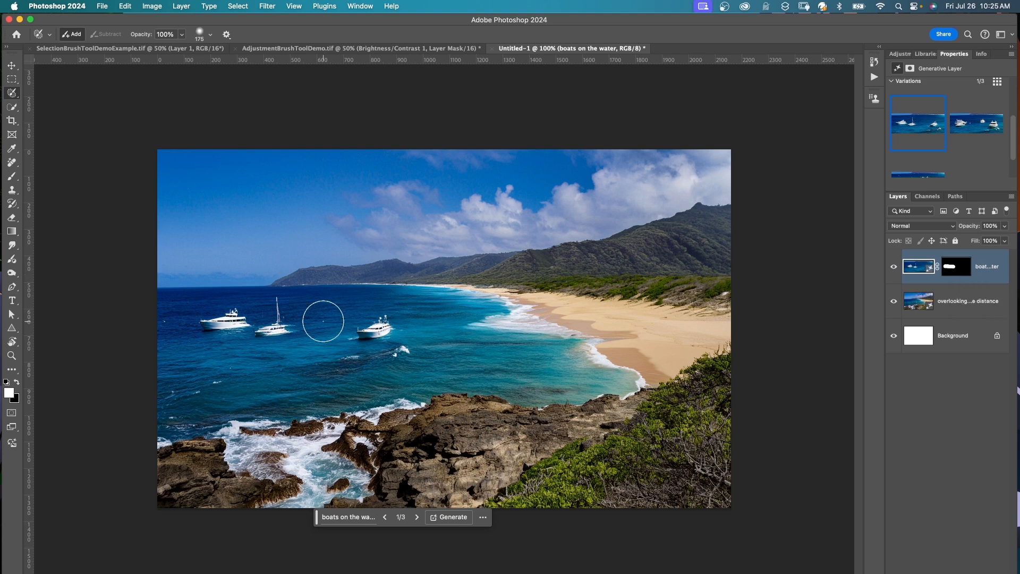
{"action": "key", "text": "ctrl+t"}
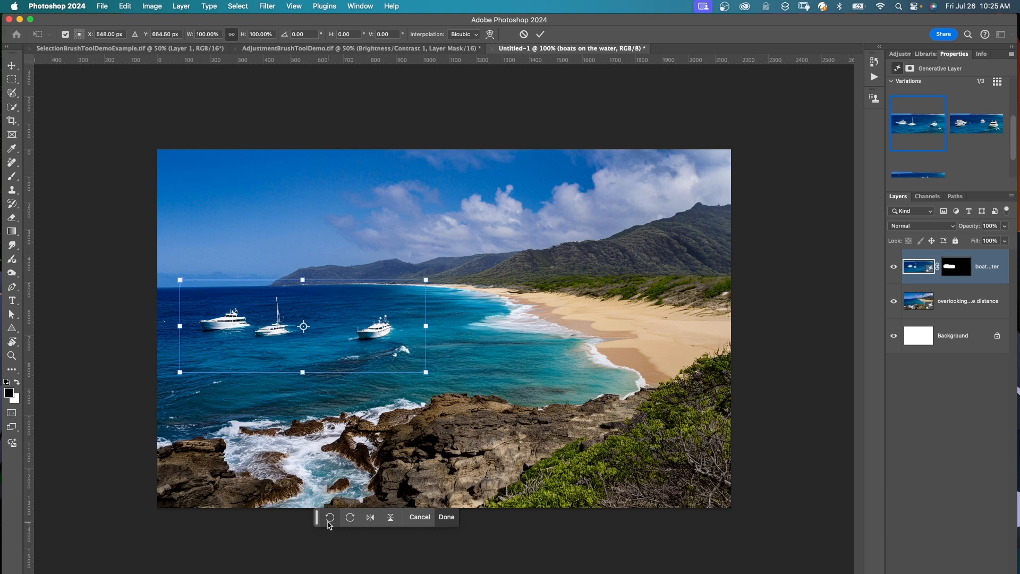
{"action": "left_click", "coordinate": [370, 521]}
{"action": "left_click", "coordinate": [370, 521]}
{"action": "left_click", "coordinate": [390, 520]}
{"action": "left_click", "coordinate": [390, 521]}
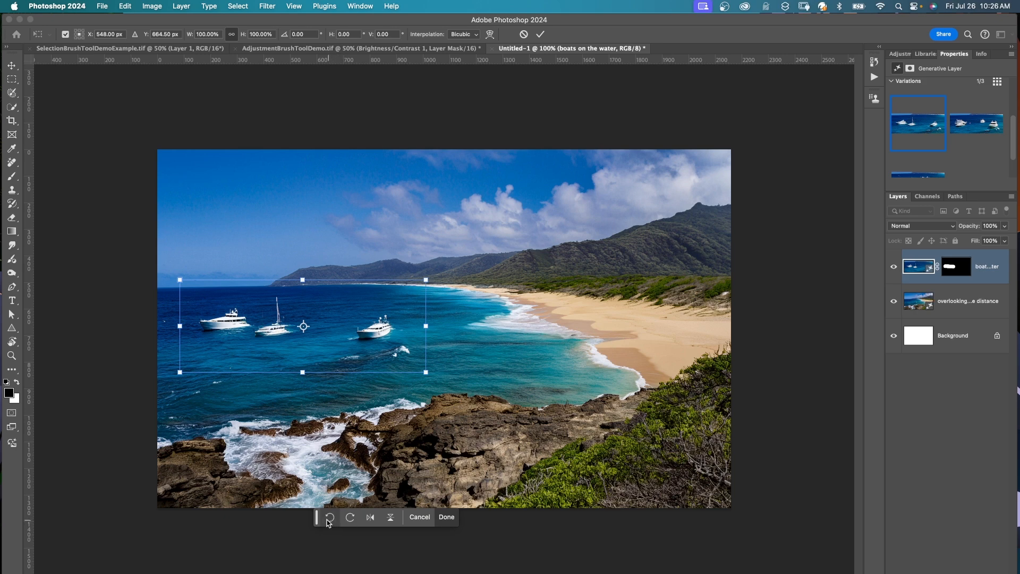
{"action": "left_click", "coordinate": [446, 517]}
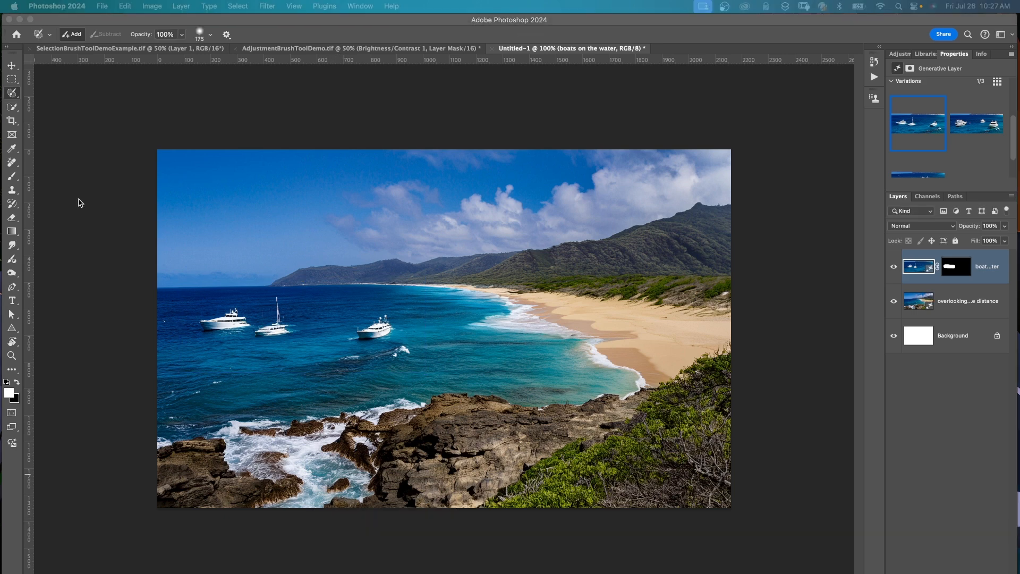
Add the white heading "Things to do in Hawaii" in the sky using 12 pt Adobe Clean Bold, and start a new line.
{"action": "left_click", "coordinate": [13, 303]}
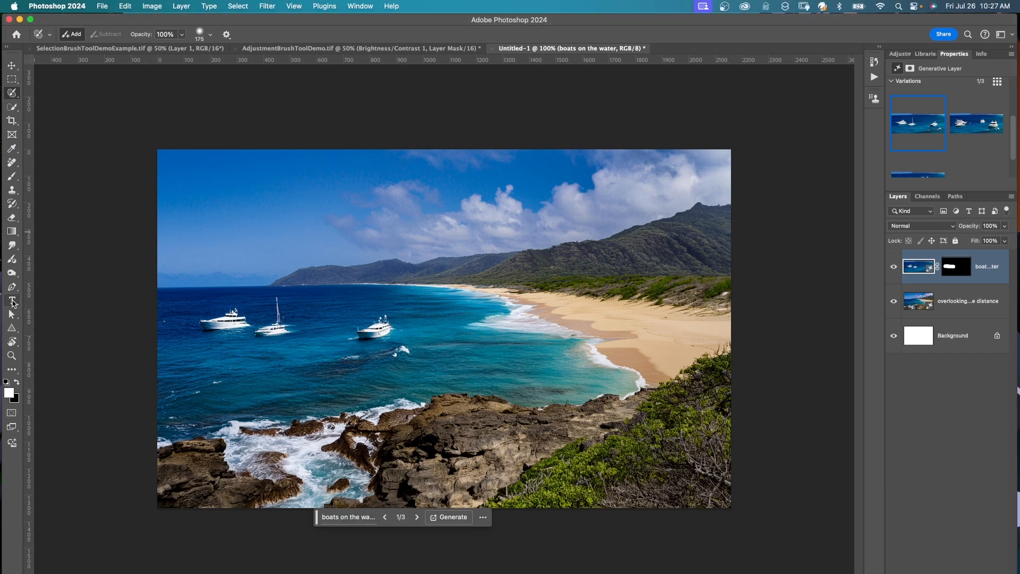
{"action": "left_click_drag", "start_coordinate": [13, 303], "coordinate": [43, 298]}
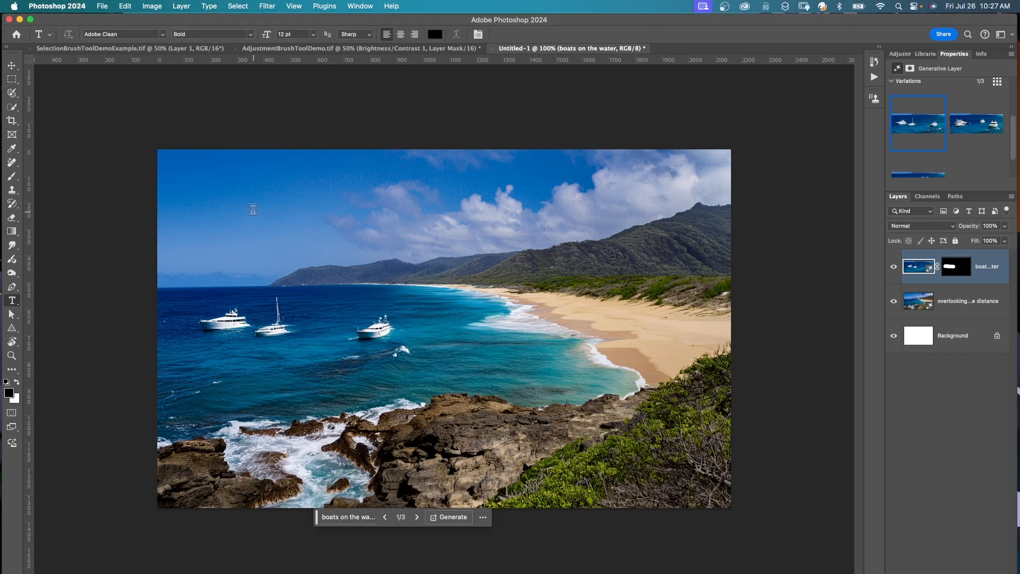
{"action": "left_click", "coordinate": [436, 34]}
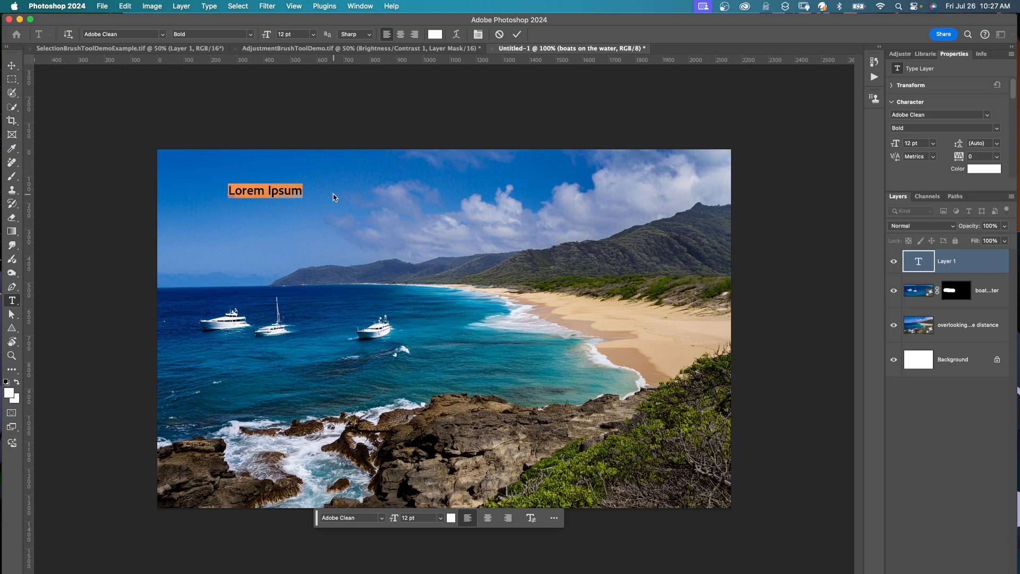
{"action": "type", "text": "Things to do"}
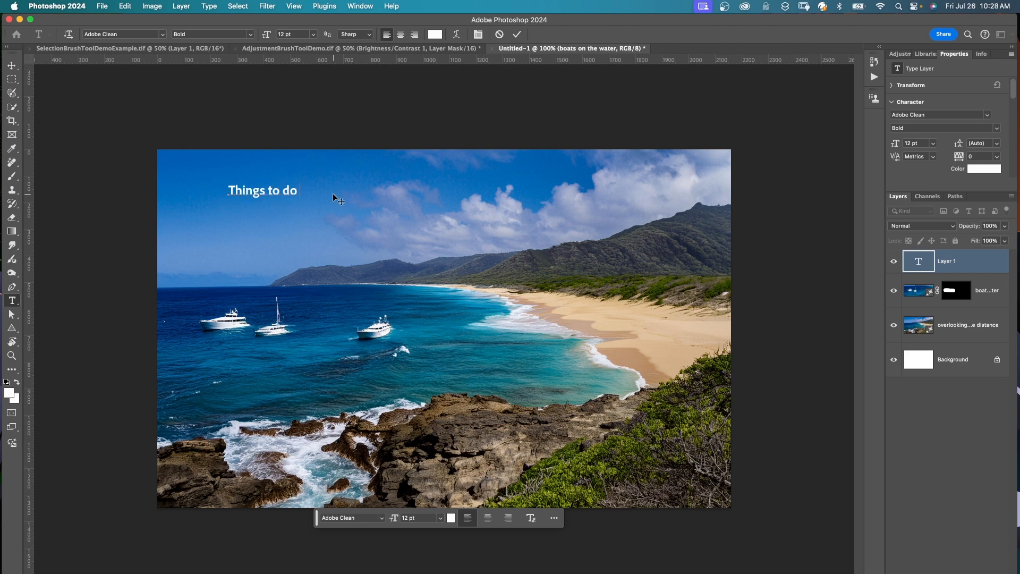
{"action": "type", "text": " in Hawaii"}
{"action": "key", "text": "Return"}
Add an automatically numbered list below the heading with the items Swim, Eat, Sleep and Shop.
{"action": "left_click_drag", "start_coordinate": [1015, 97], "coordinate": [1016, 126]}
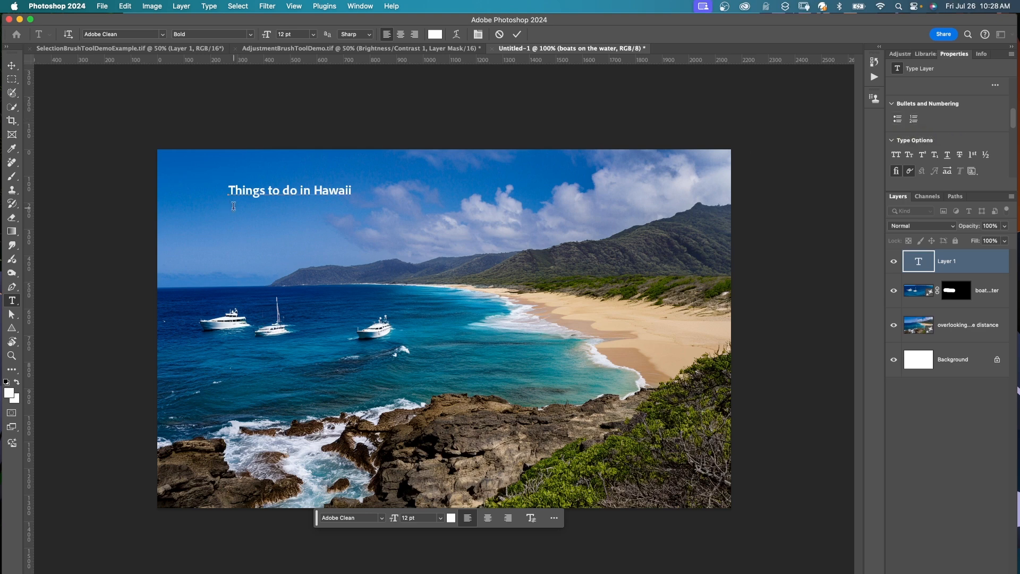
{"action": "type", "text": "1. Swim"}
{"action": "key", "text": "Return"}
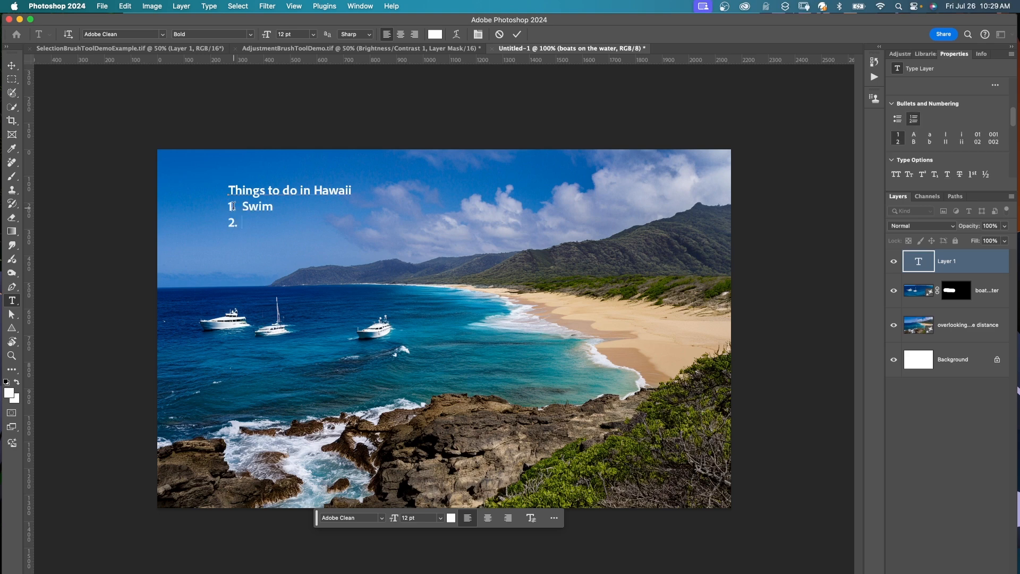
{"action": "type", "text": "Eat"}
{"action": "key", "text": "Return"}
{"action": "type", "text": "Sleep"}
{"action": "key", "text": "Return"}
{"action": "type", "text": "Shop"}
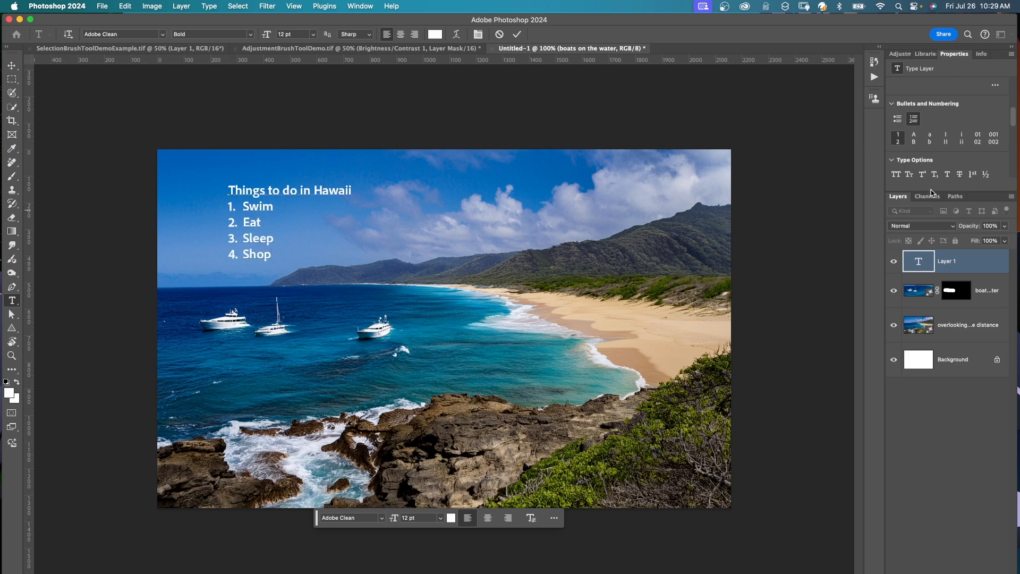
Add "Dive" as a fifth list item and format all five items as a bulleted list.
{"action": "left_click", "coordinate": [898, 120]}
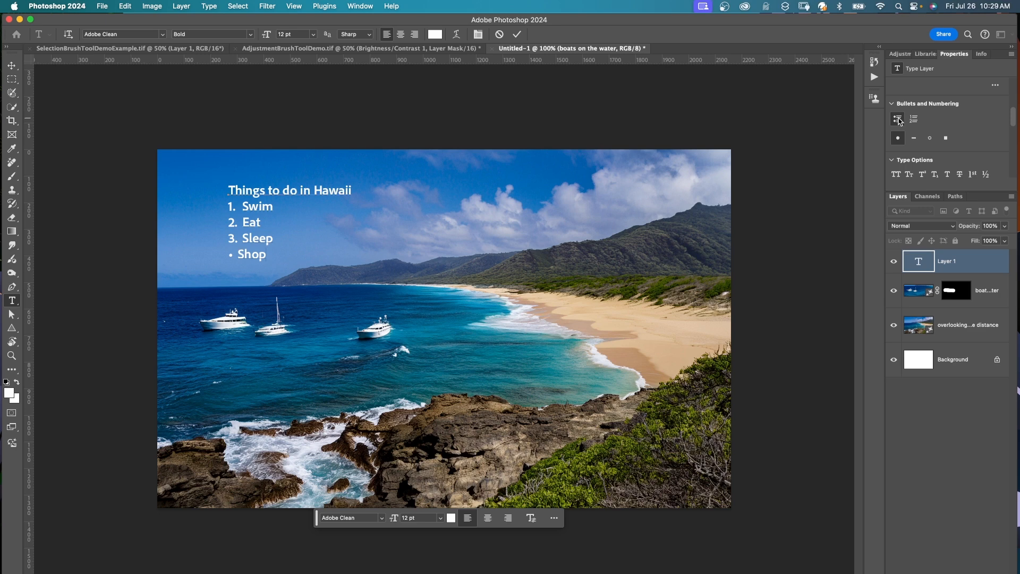
{"action": "type", "text": "Dive"}
{"action": "left_click_drag", "start_coordinate": [243, 206], "coordinate": [271, 270]}
{"action": "left_click", "coordinate": [913, 120]}
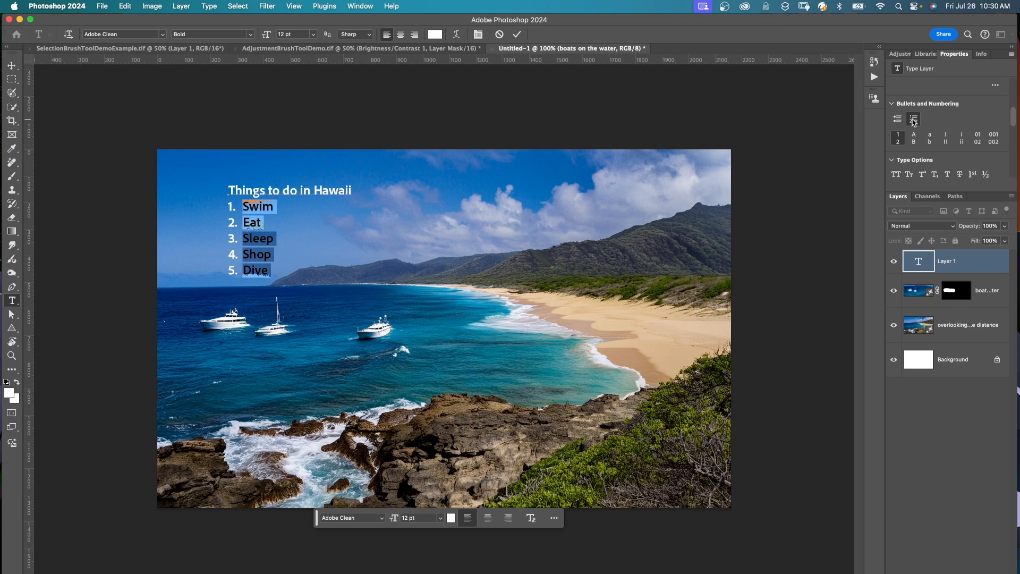
{"action": "left_click", "coordinate": [897, 121]}
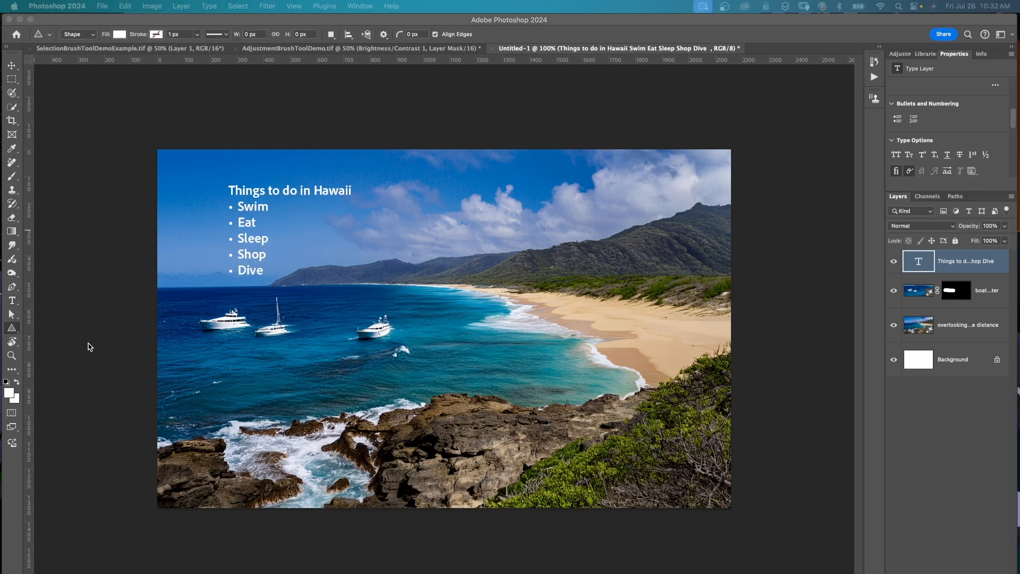
Draw a white rectangle about 997 by 425 px beside the bulleted list, over the clouds and mountains.
{"action": "left_click", "coordinate": [11, 329]}
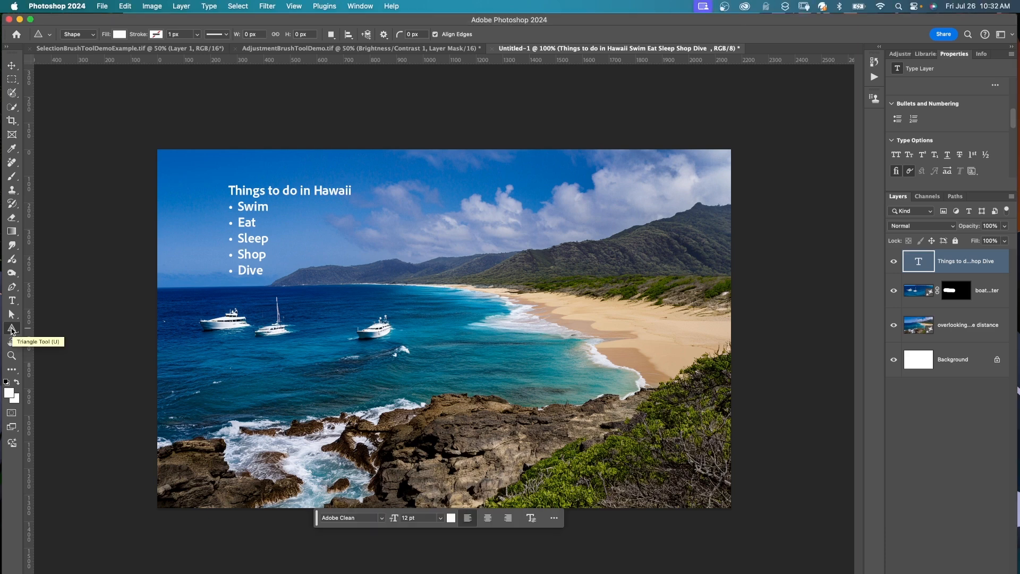
{"action": "left_click", "coordinate": [11, 328]}
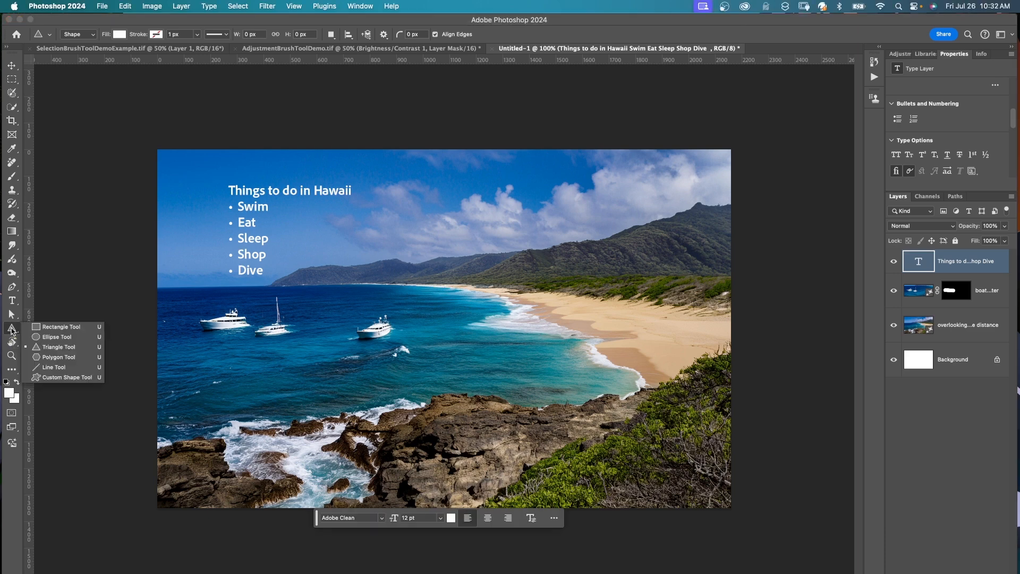
{"action": "left_click", "coordinate": [46, 325]}
{"action": "mouse_move", "coordinate": [385, 194]}
{"action": "left_mouse_down"}
{"action": "mouse_move", "coordinate": [429, 234]}
{"action": "mouse_move", "coordinate": [569, 297]}
{"action": "mouse_move", "coordinate": [650, 306]}
{"action": "left_mouse_up"}
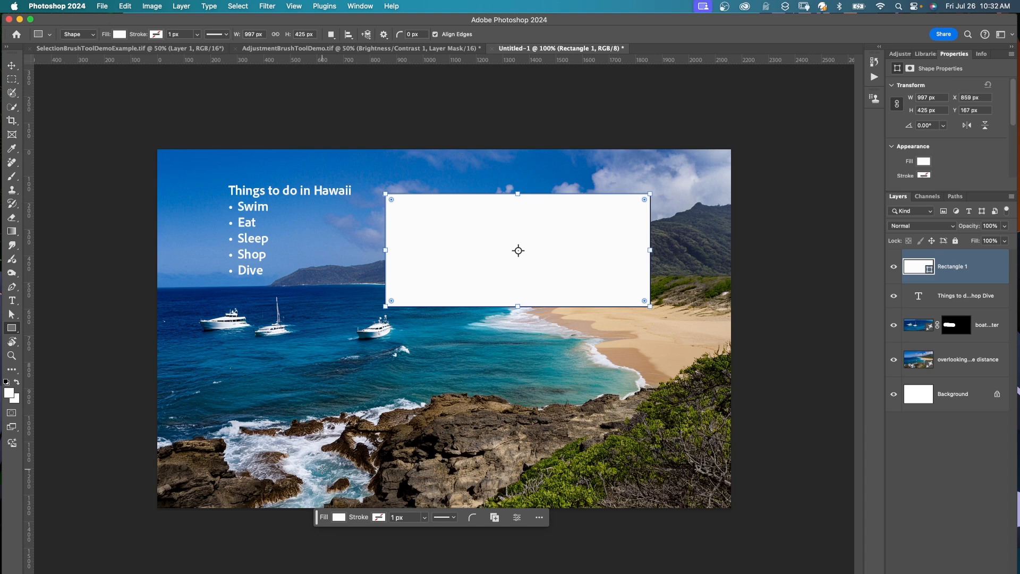